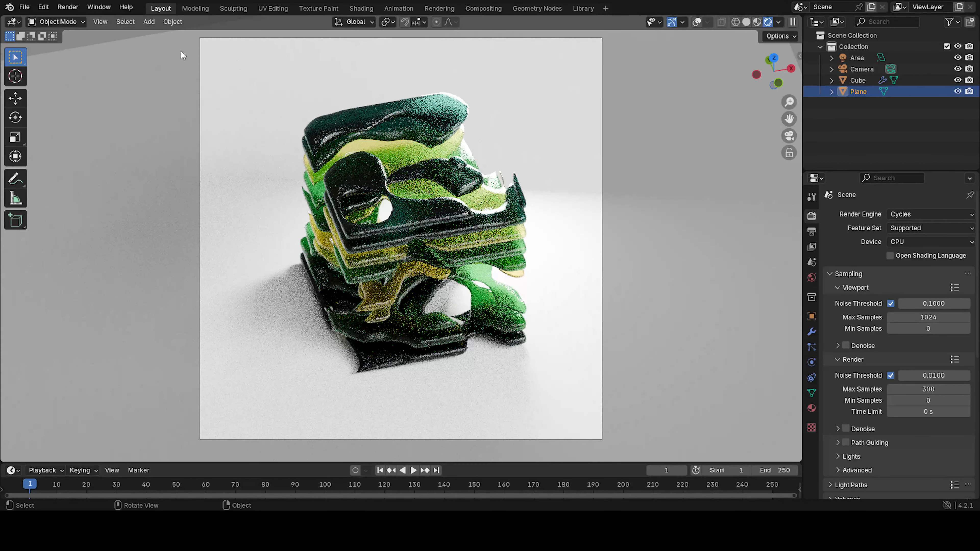
Start a new scene, discarding the unsaved changes to CutNoise.blend
left_click(745, 22)
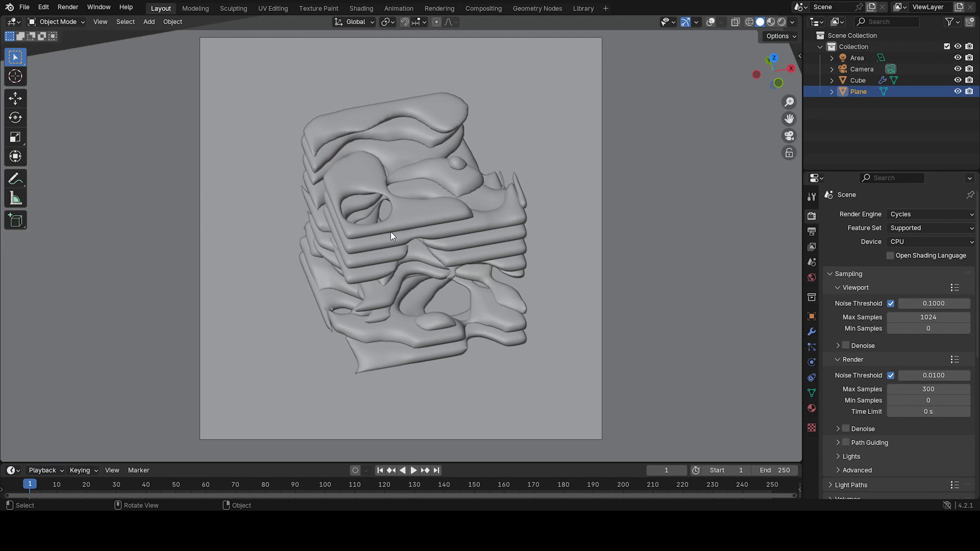
left_click(25, 7)
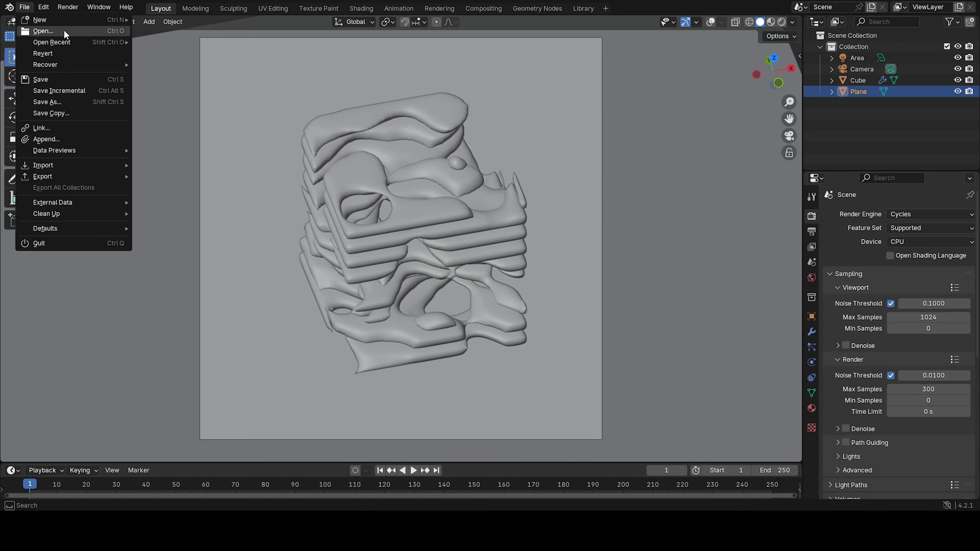
mouse_move(66, 21)
left_click(172, 21)
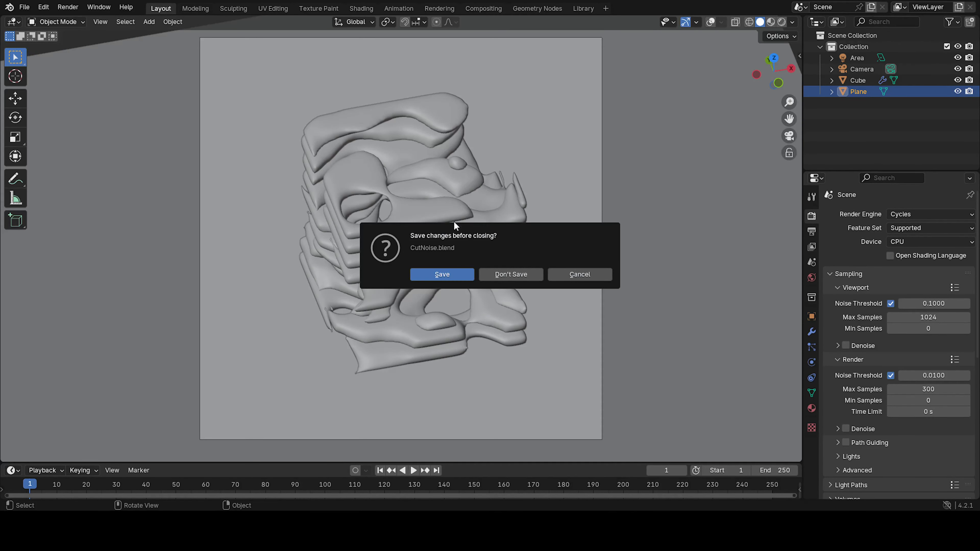
left_click(496, 275)
mouse_move(468, 245)
middle_mouse_down()
mouse_move(501, 244)
mouse_move(469, 244)
middle_mouse_up()
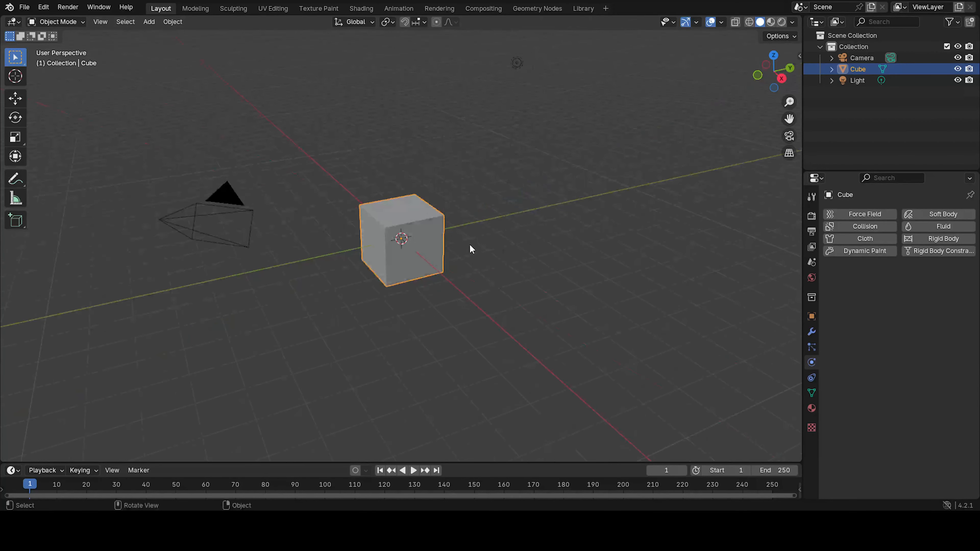
Delete all the default objects from the scene and add a cube mesh
key("a")
key("Delete")
key("shift+a")
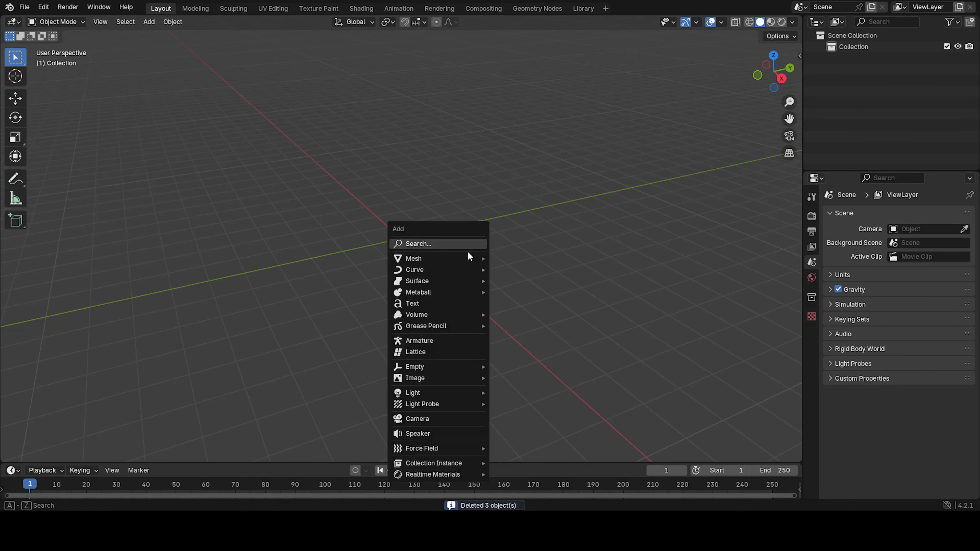
mouse_move(466, 256)
left_click(511, 266)
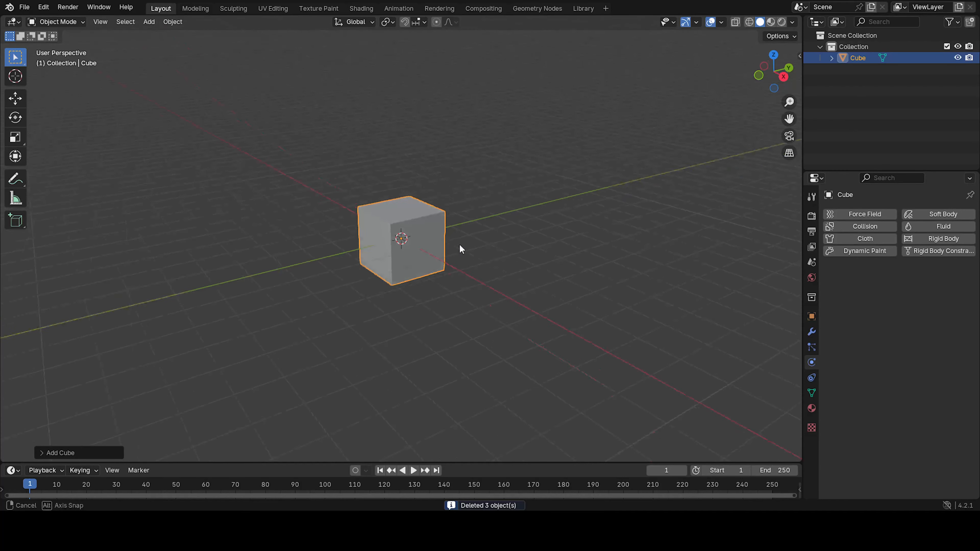
Create a new geometry node tree on the cube in the Geometry Nodes workspace and widen the node editor
left_click(532, 9)
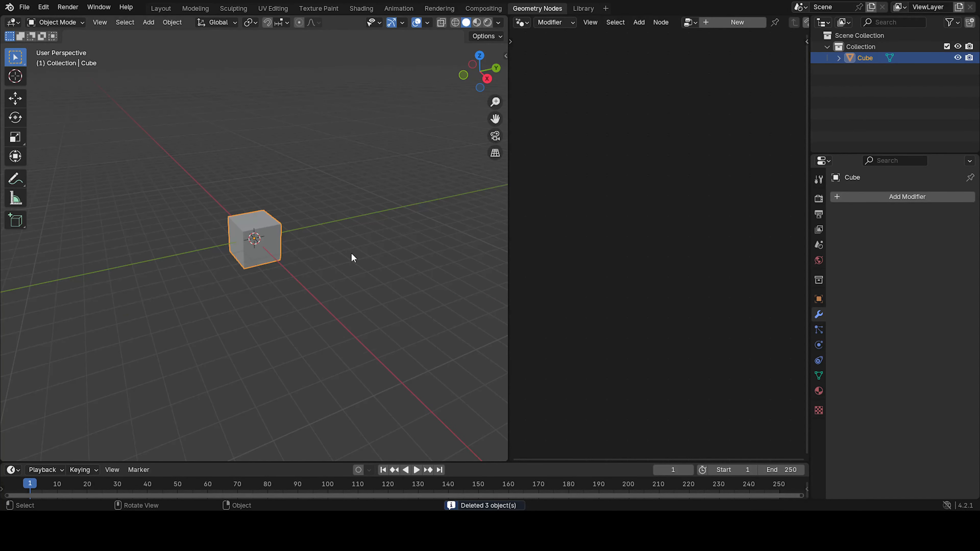
scroll(350, 257, "up", 6)
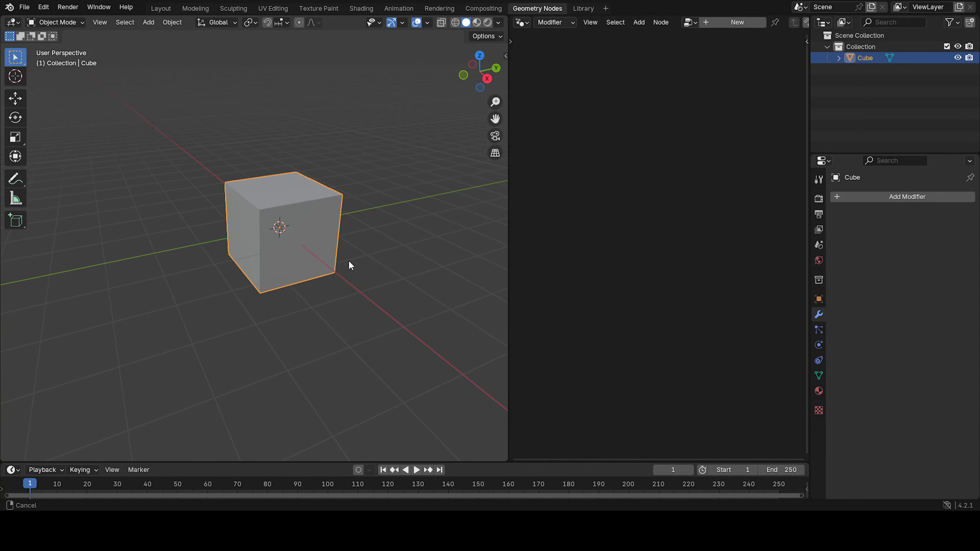
left_click(712, 22)
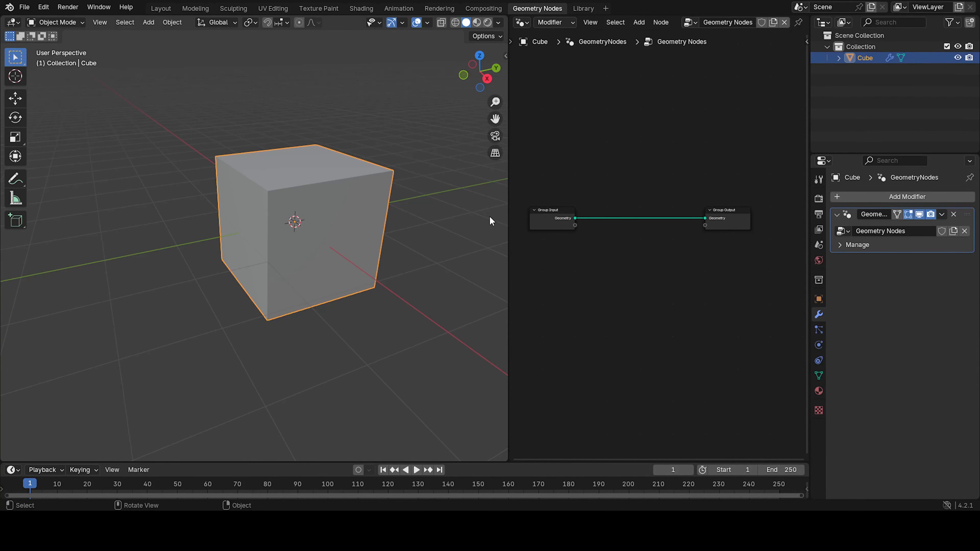
left_click_drag(509, 228, 471, 234)
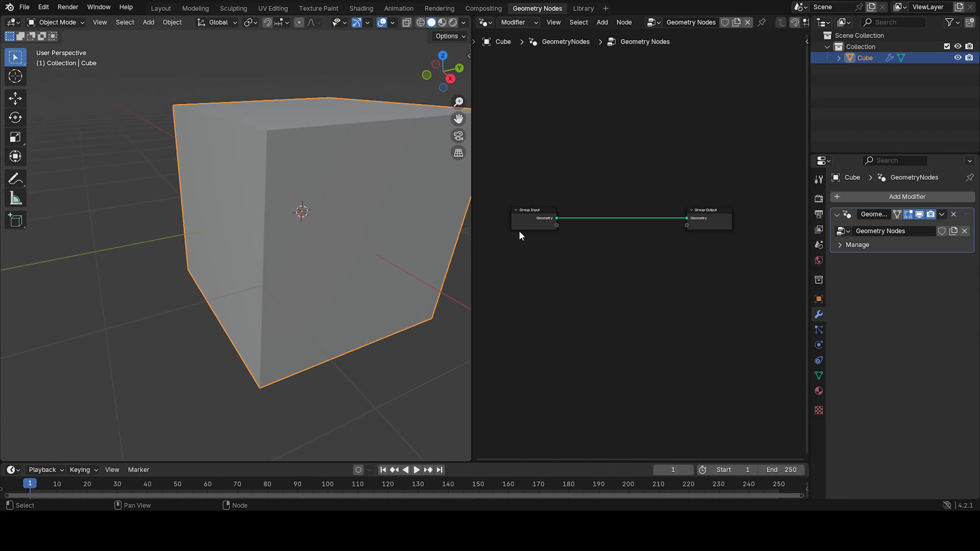
middle_click_drag(357, 236, 289, 269, "shift")
scroll(640, 247, "up", 5)
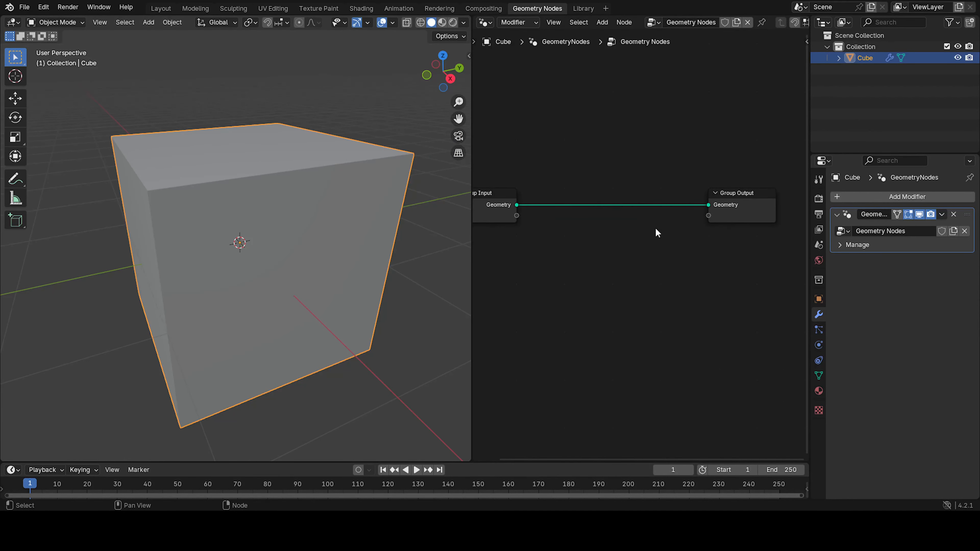
Add a Volume Cube node below Group Input and connect its Volume output to the Group Output's Geometry
middle_click_drag(651, 219, 654, 246)
key("shift+a")
left_click(603, 127)
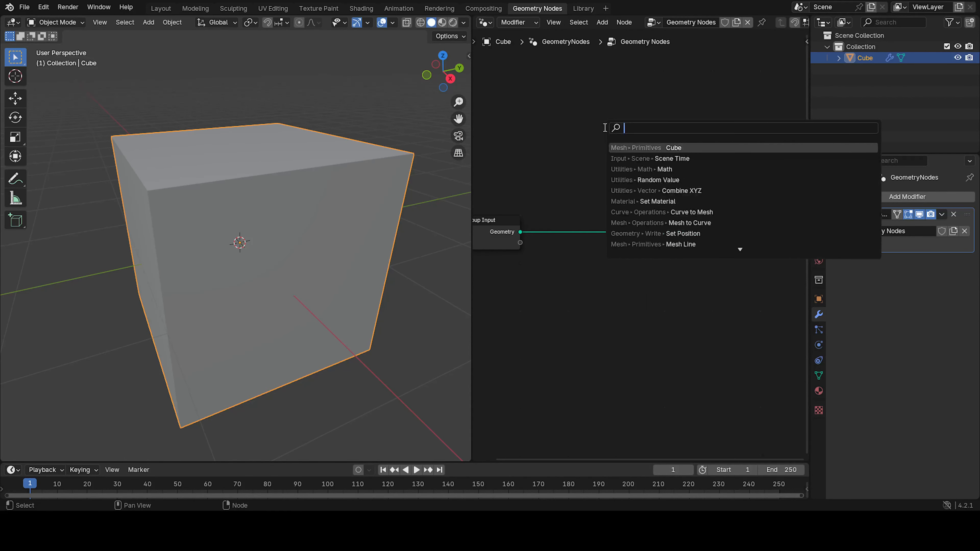
type("volume")
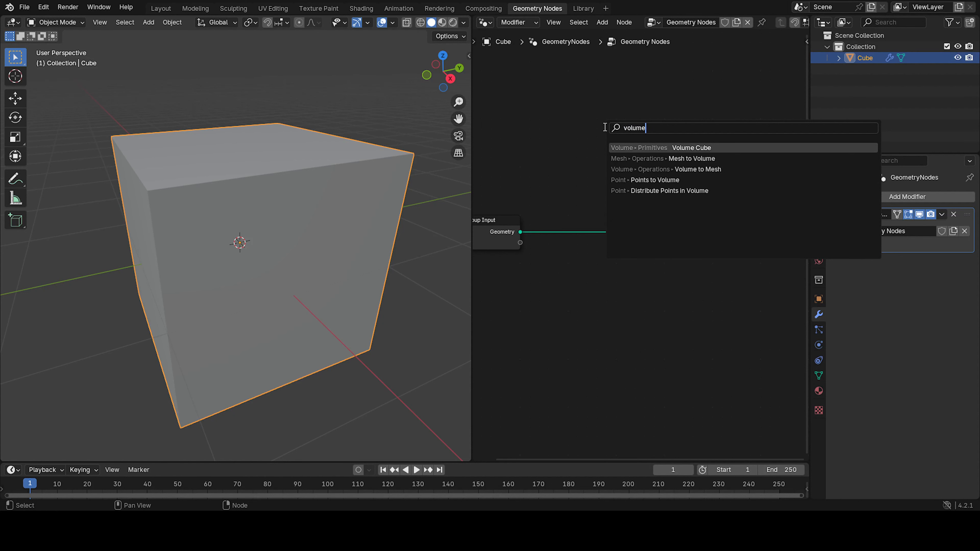
key("Return")
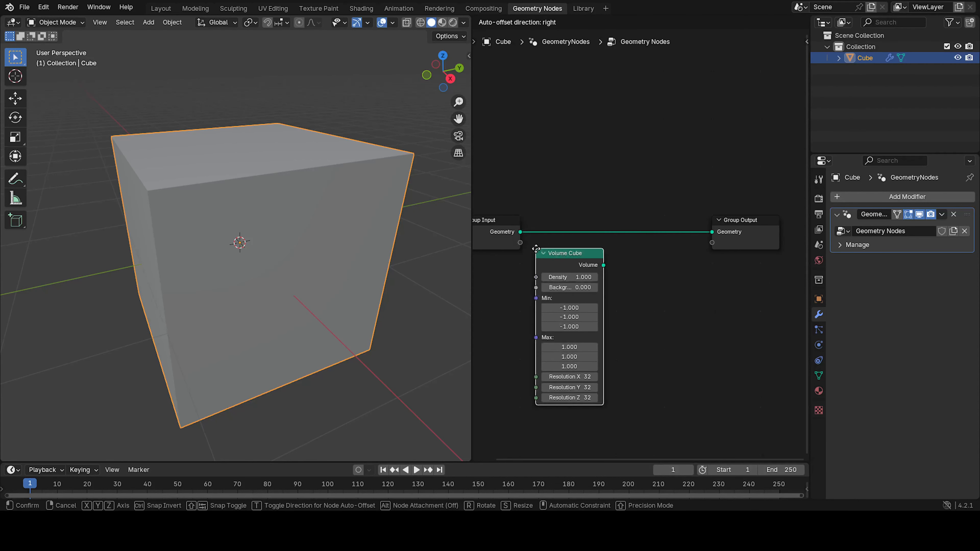
left_click(603, 265)
left_click_drag(603, 265, 710, 232)
middle_click_drag(654, 262, 713, 186)
left_click_drag(625, 182, 546, 189)
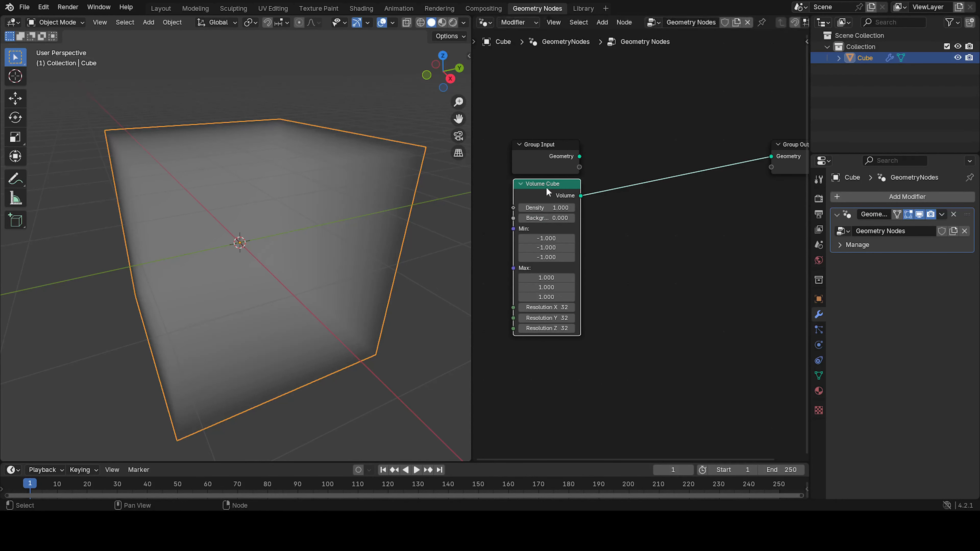
middle_click_drag(639, 196, 681, 211)
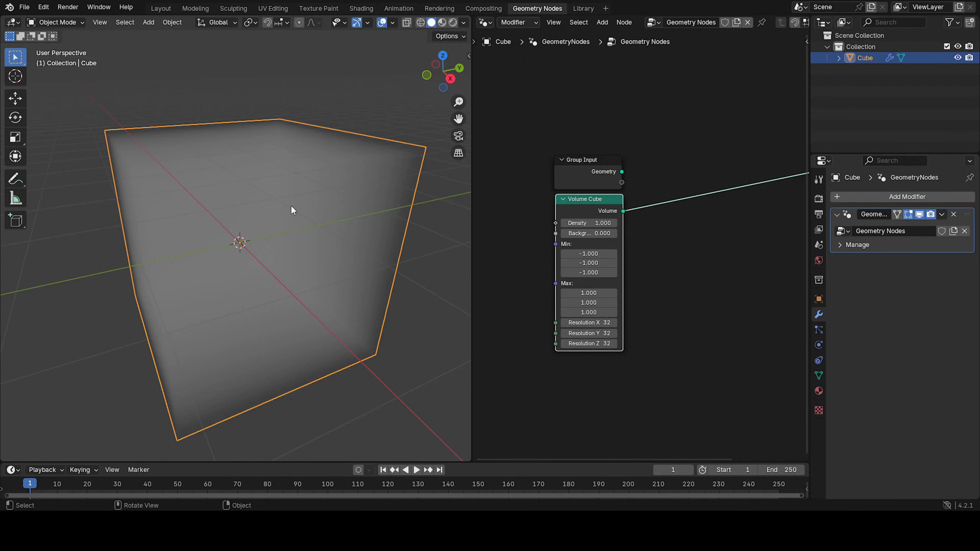
middle_click_drag(291, 206, 280, 187)
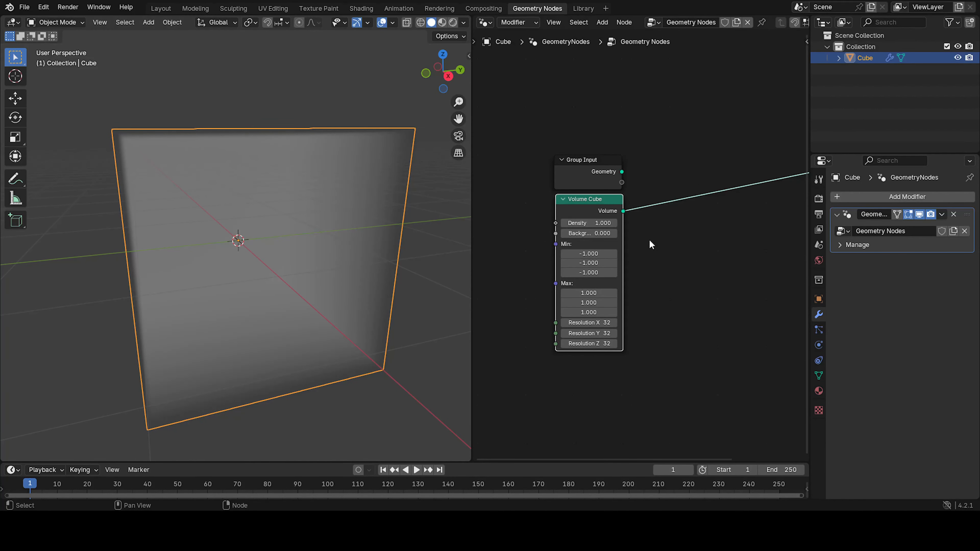
Insert a Volume to Mesh node between Volume Cube and Group Output and place it close beside Volume Cube
middle_click_drag(651, 244, 684, 239)
left_click(685, 240)
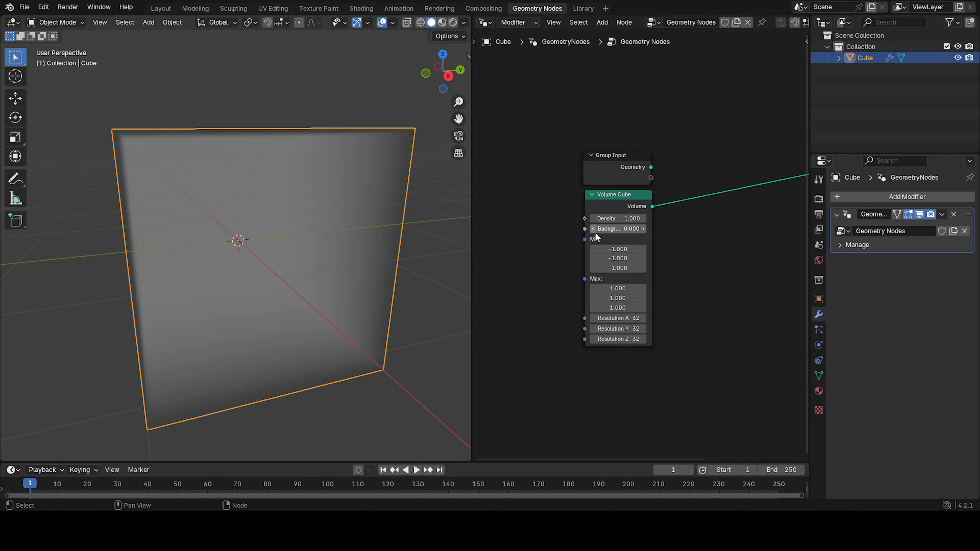
key("shift+a")
key("Escape")
middle_click_drag(680, 240, 641, 248)
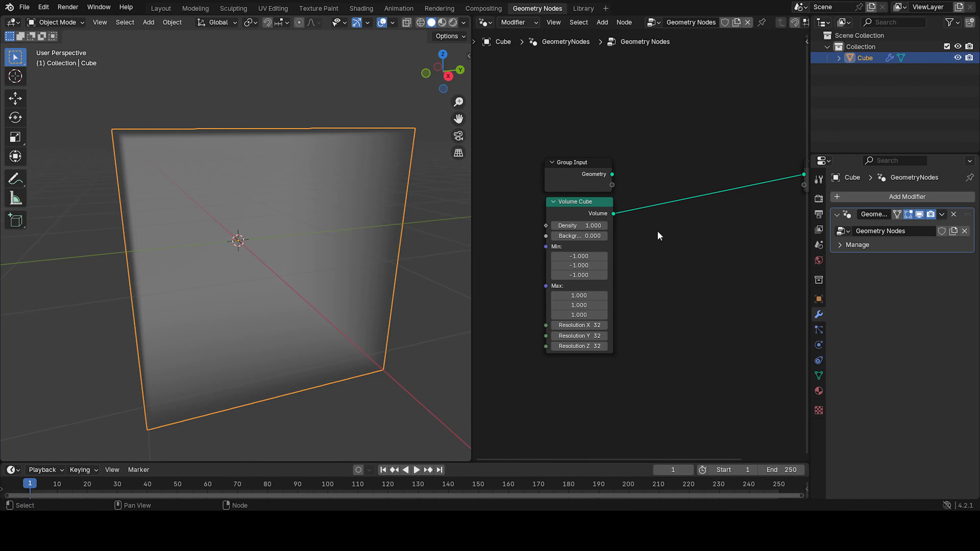
key("shift+a")
left_click(691, 224)
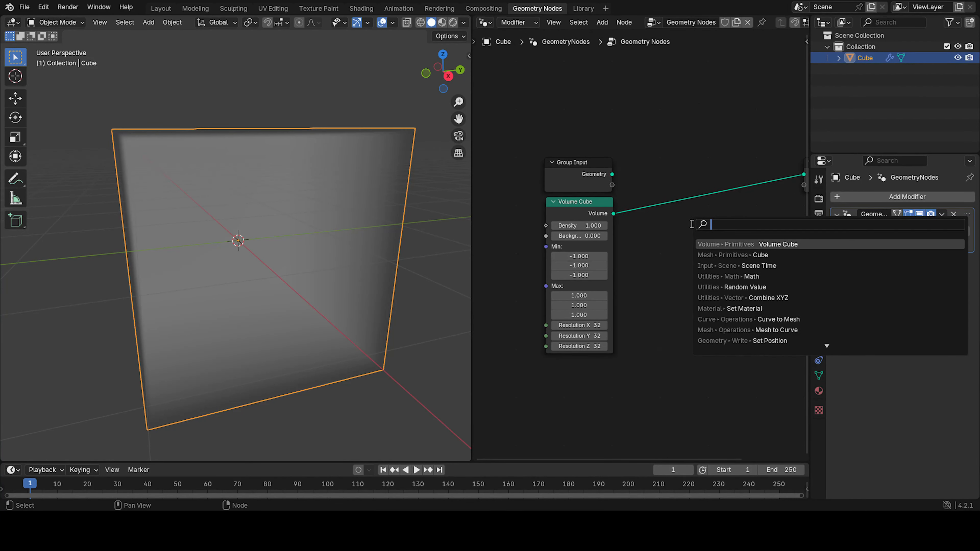
type("volume")
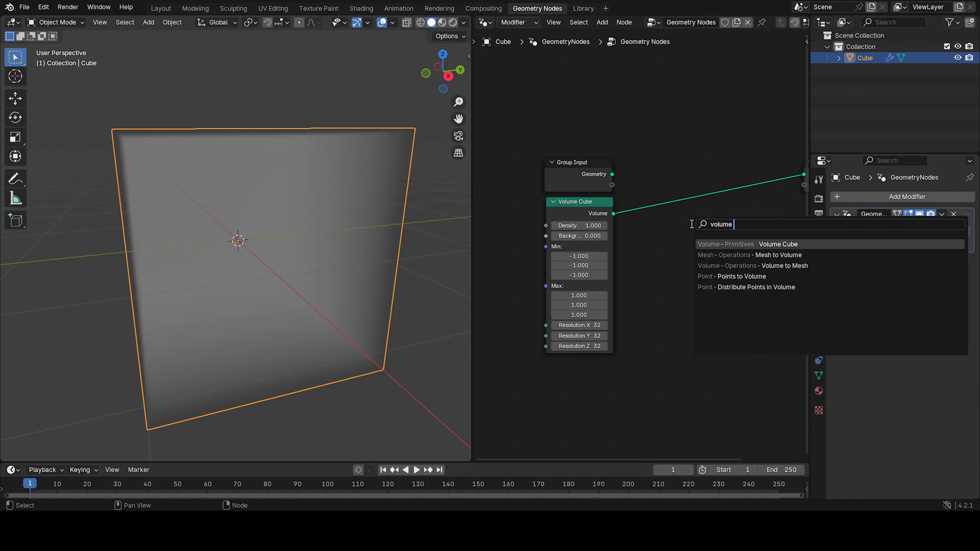
left_click(779, 265)
left_click(648, 186)
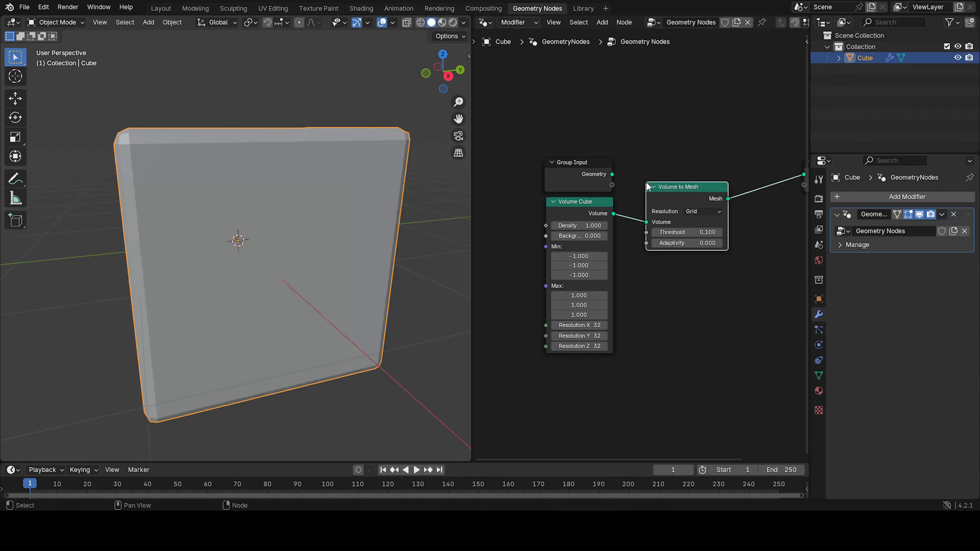
middle_click_drag(547, 253, 658, 240)
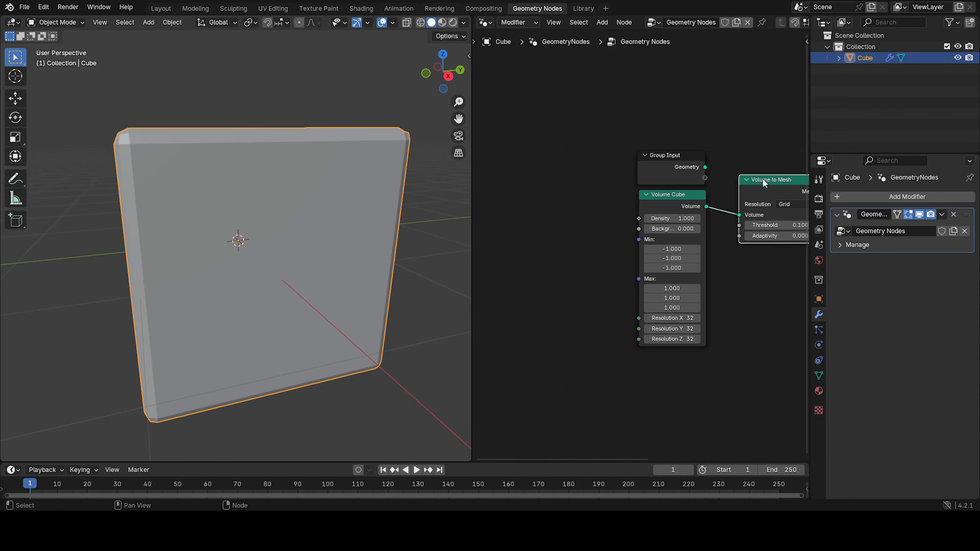
left_click_drag(762, 178, 737, 178)
Add a Noise Texture node in the empty area ahead of the Volume Cube node
middle_click_drag(538, 250, 603, 242)
key("shift+a")
left_click(603, 242)
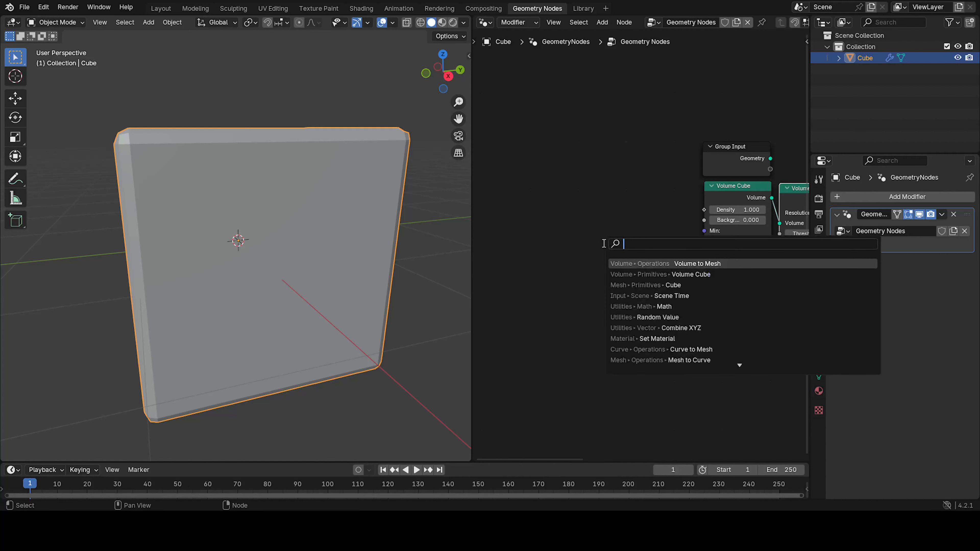
type("noise")
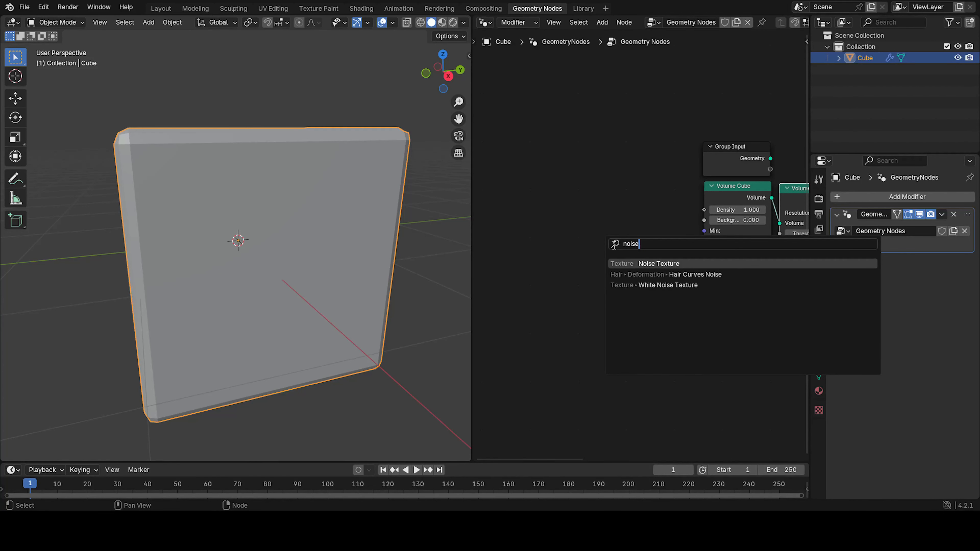
left_click(659, 264)
left_click(513, 216)
Add a Color Ramp fed by the Noise Texture and connect its Color output to the Volume Cube's Density
left_click_drag(533, 218, 583, 221)
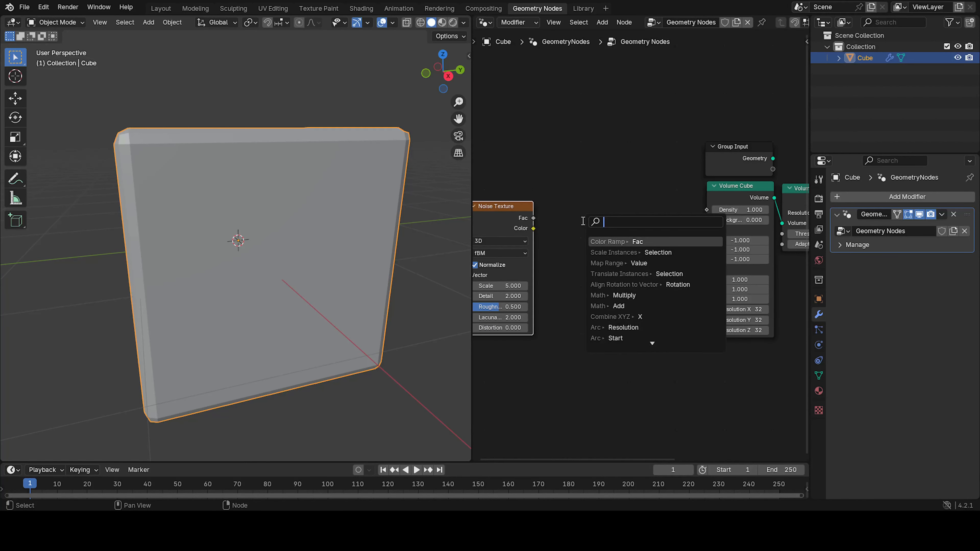
type("colorr")
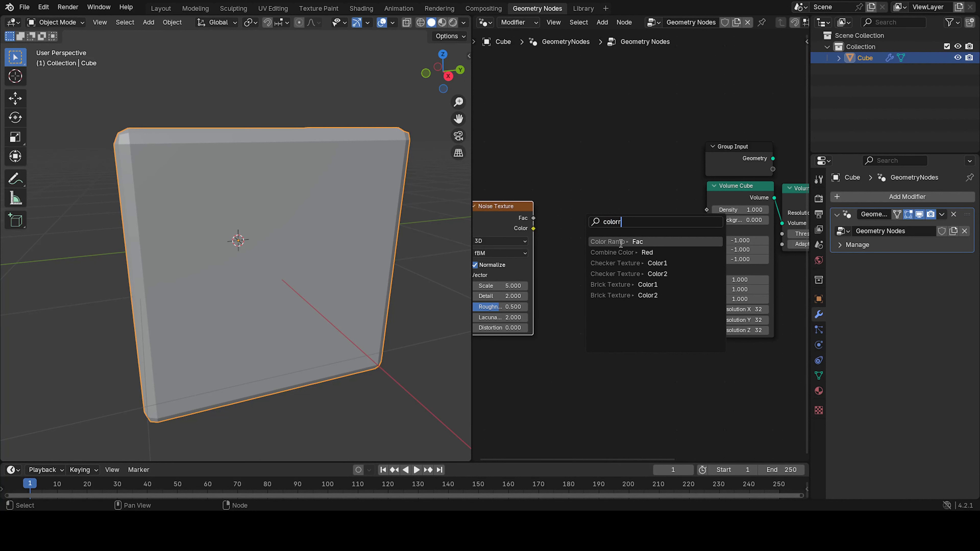
left_click(621, 242)
left_click(615, 224)
left_click_drag(659, 216, 704, 210)
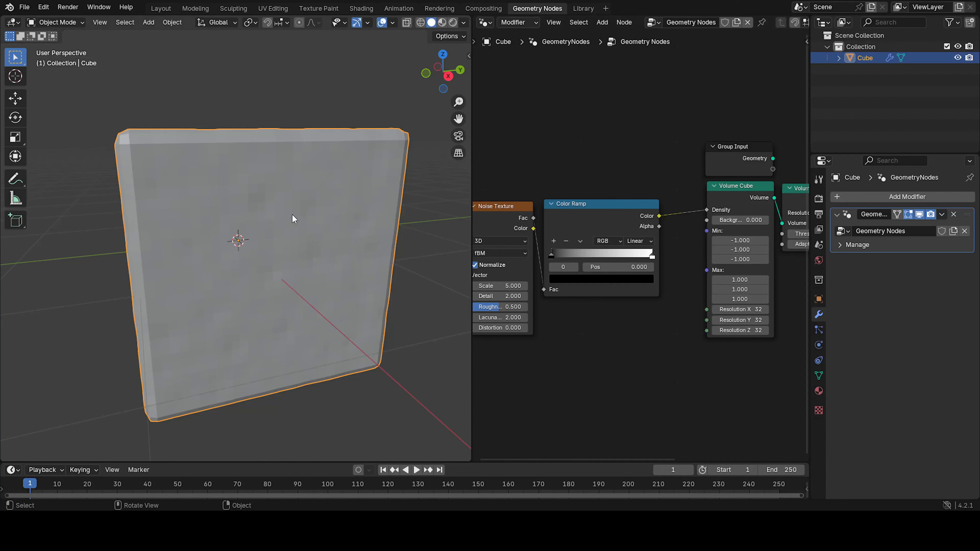
Move the Color Ramp's black stop to position 0.481
middle_click_drag(292, 218, 231, 235)
left_click_drag(553, 257, 604, 247)
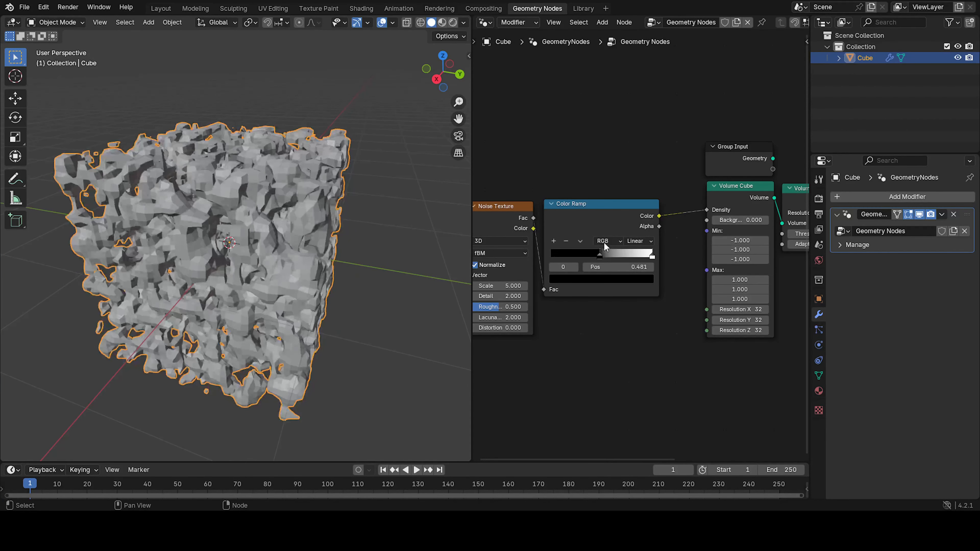
middle_click_drag(209, 247, 305, 259)
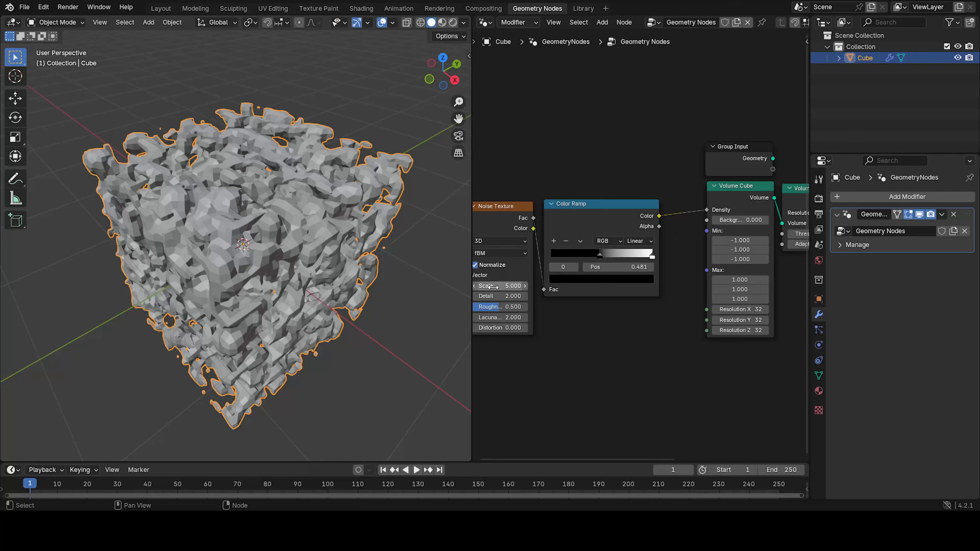
Adjust the Noise Texture to Scale 1.410, Detail 0 and Roughness 0.458
left_click_drag(502, 286, 490, 308)
middle_click_drag(250, 276, 290, 265)
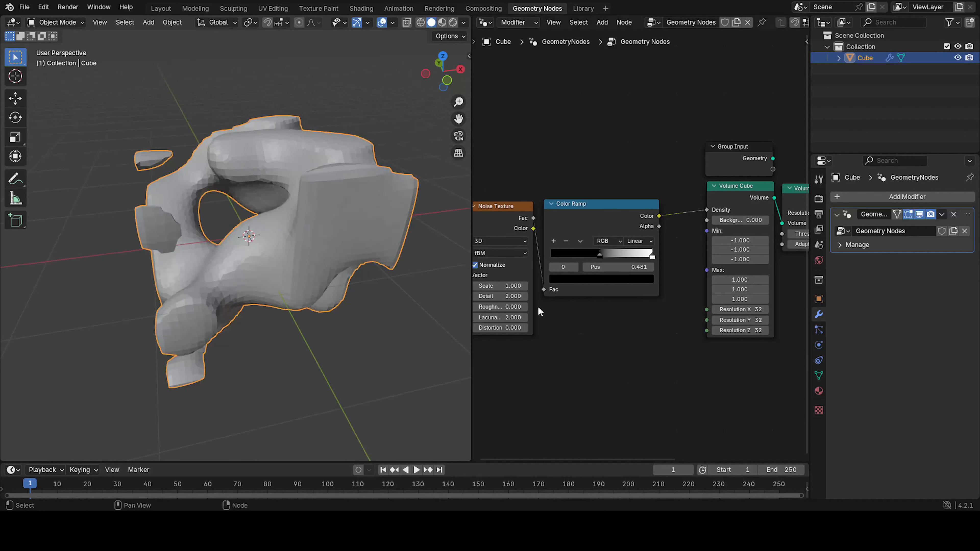
left_click_drag(500, 307, 483, 296)
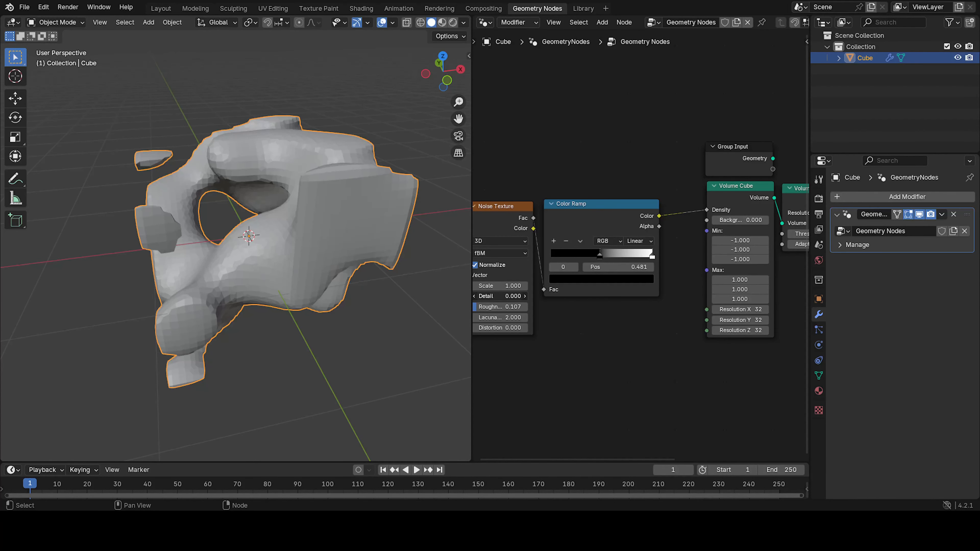
middle_click_drag(313, 280, 167, 227)
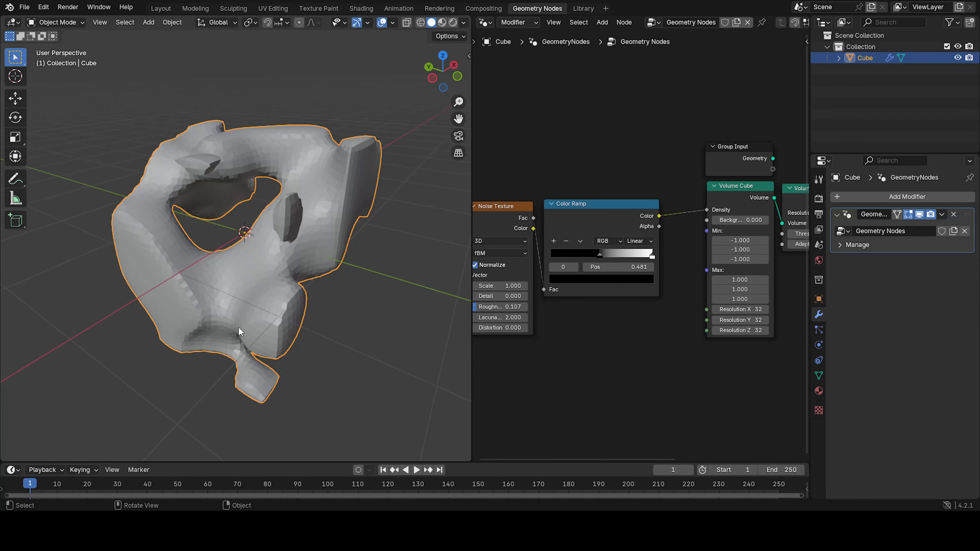
middle_click_drag(239, 331, 409, 297)
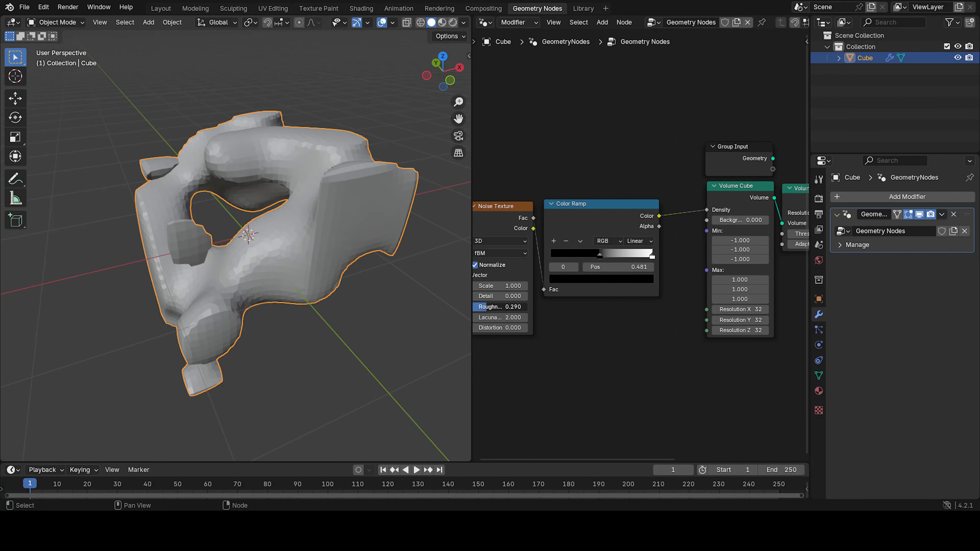
mouse_move(502, 285)
left_mouse_down("shift")
mouse_move(525, 286)
mouse_move(517, 286)
left_mouse_up("shift")
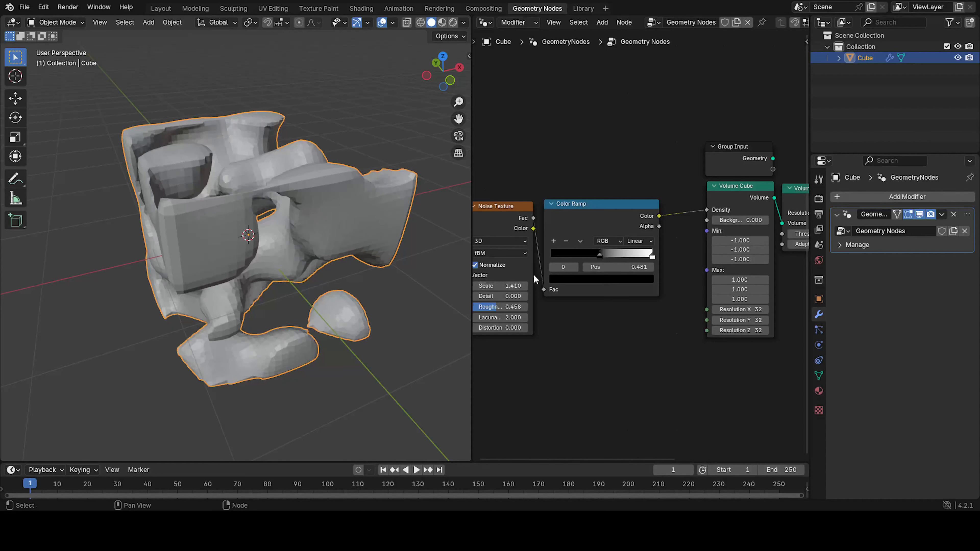
Move the black stop of the Noise Texture's Color Ramp to position 0.461
middle_click_drag(415, 258, 290, 278)
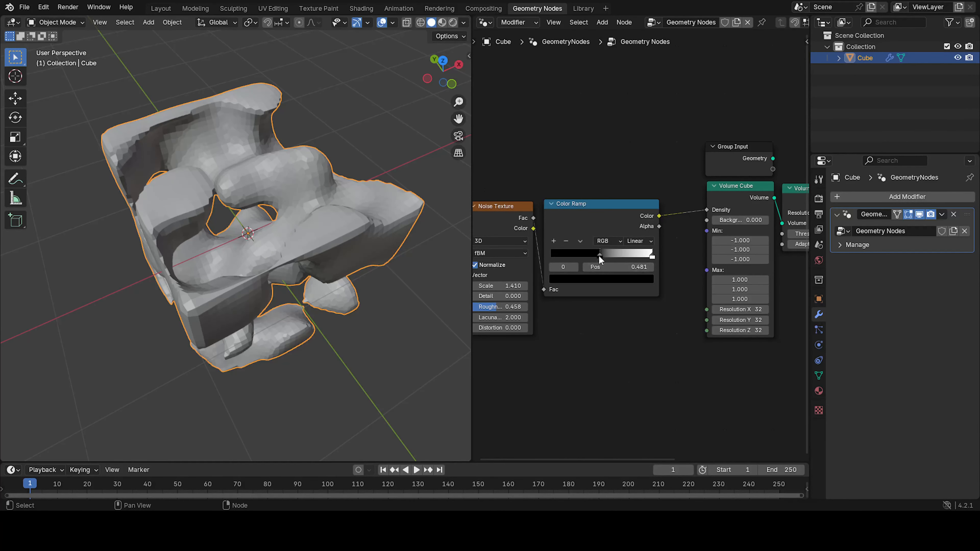
mouse_move(600, 256)
left_mouse_down()
mouse_move(590, 256)
mouse_move(599, 254)
left_mouse_up()
middle_click_drag(412, 277, 204, 224)
left_click_drag(593, 256, 598, 256)
left_click(441, 243)
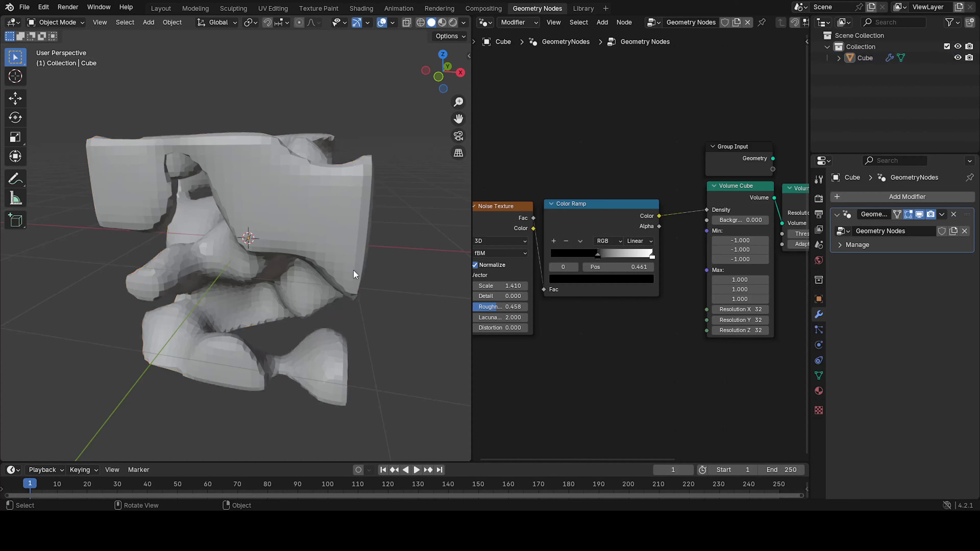
Move the Noise Texture and Color Ramp nodes away from the Volume Cube to make room between them
middle_click_drag(352, 270, 375, 304)
scroll(584, 271, "down", 3)
middle_click_drag(580, 286, 640, 279)
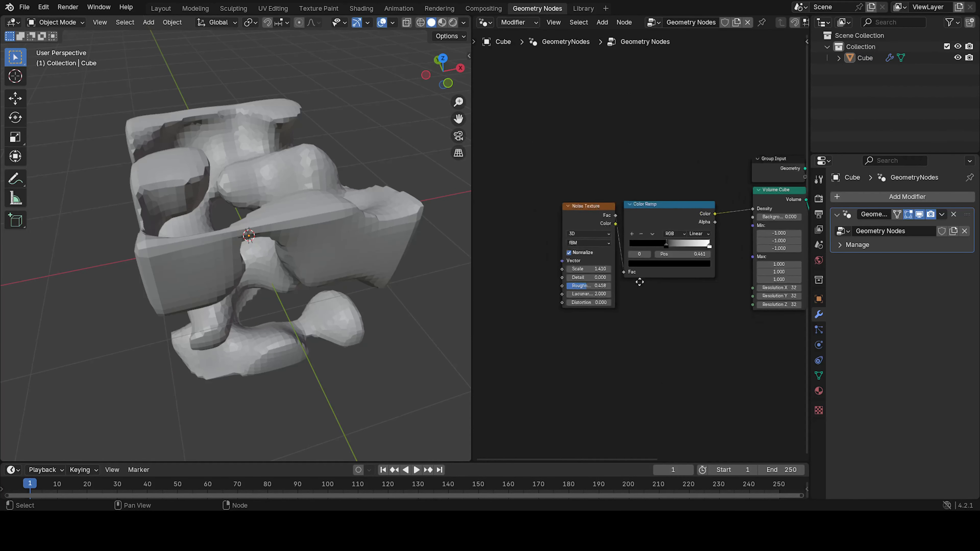
middle_click_drag(227, 308, 189, 264)
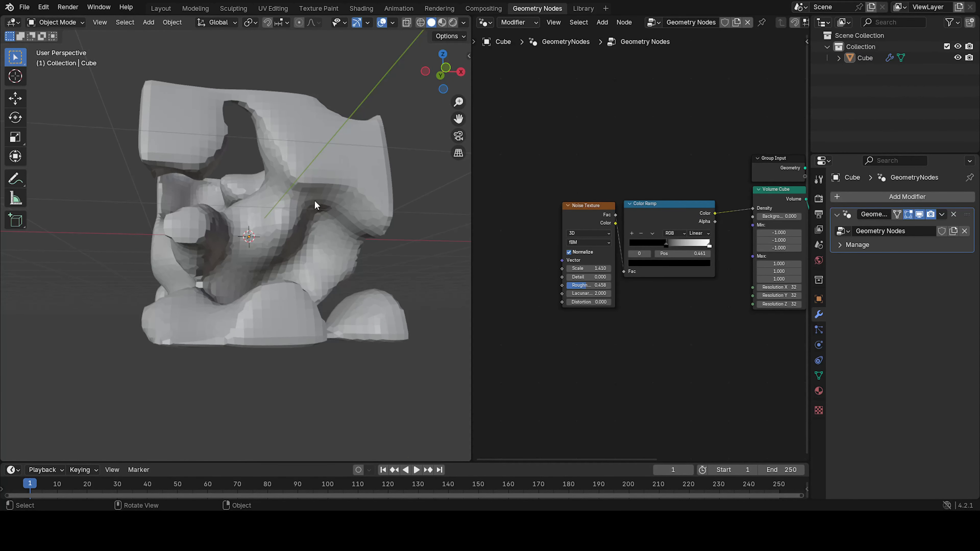
middle_click_drag(316, 205, 317, 223)
left_click(661, 235, "shift")
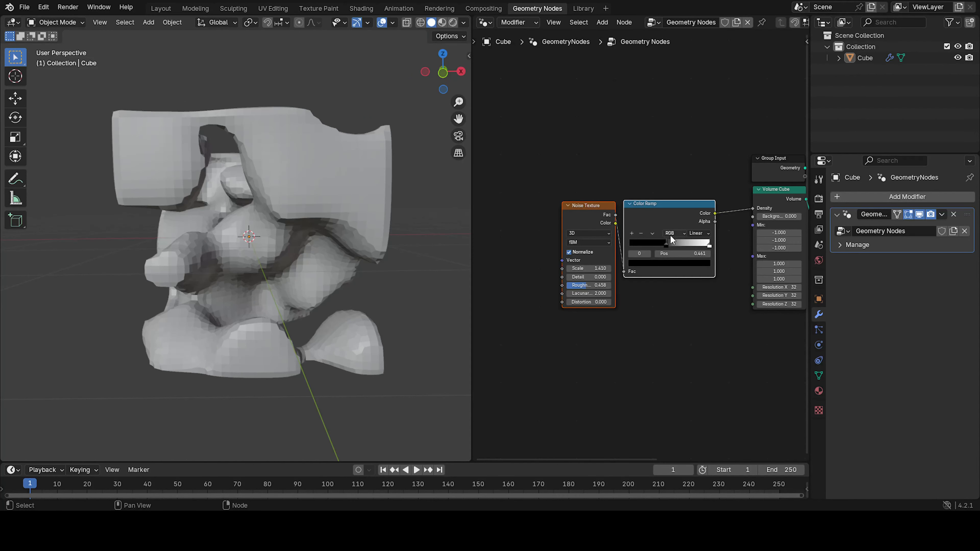
key("x")
key("ctrl+z")
key("g")
left_click(603, 232)
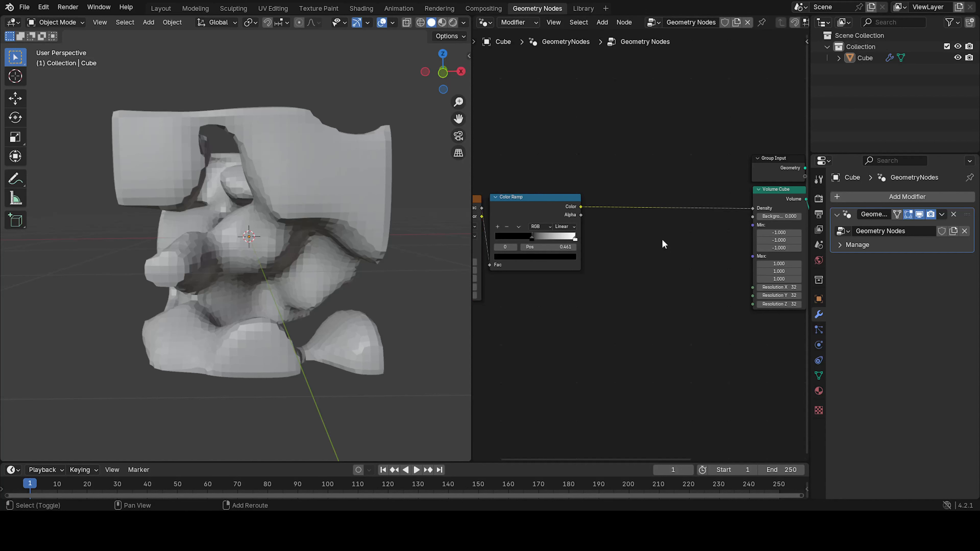
Insert a Mix Color node on the link between the Color Ramp and the Volume Cube's Density
key("shift+a")
type("mix")
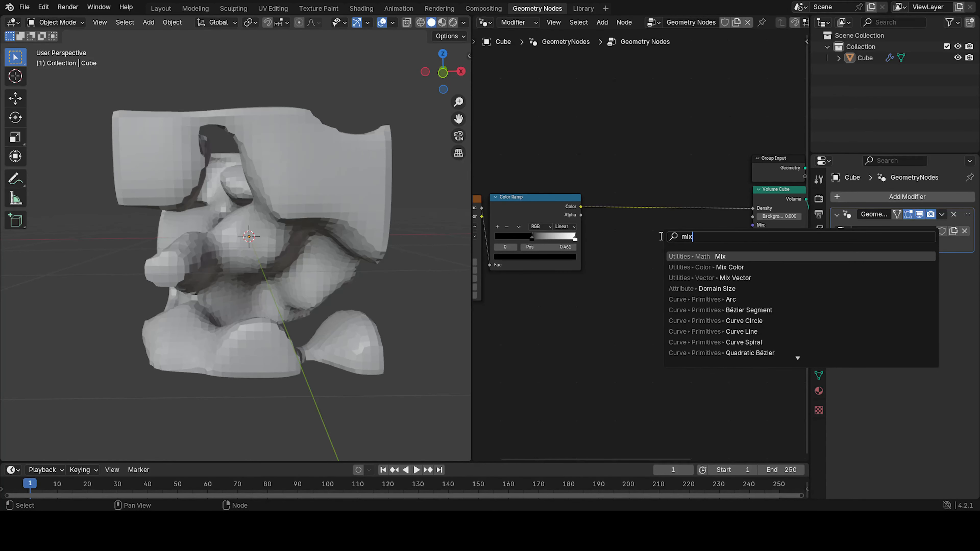
left_click(729, 267)
left_click(684, 190)
Set the Mix node's blending mode to Multiply, keeping the Color data type
scroll(699, 204, "up", 2)
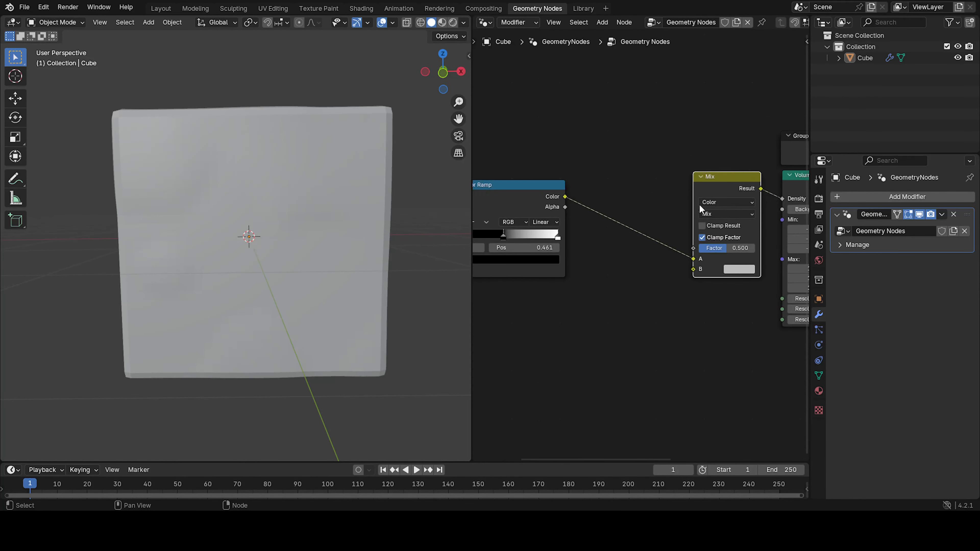
left_click(710, 204)
left_click(725, 246)
left_click(715, 213)
left_click(713, 262)
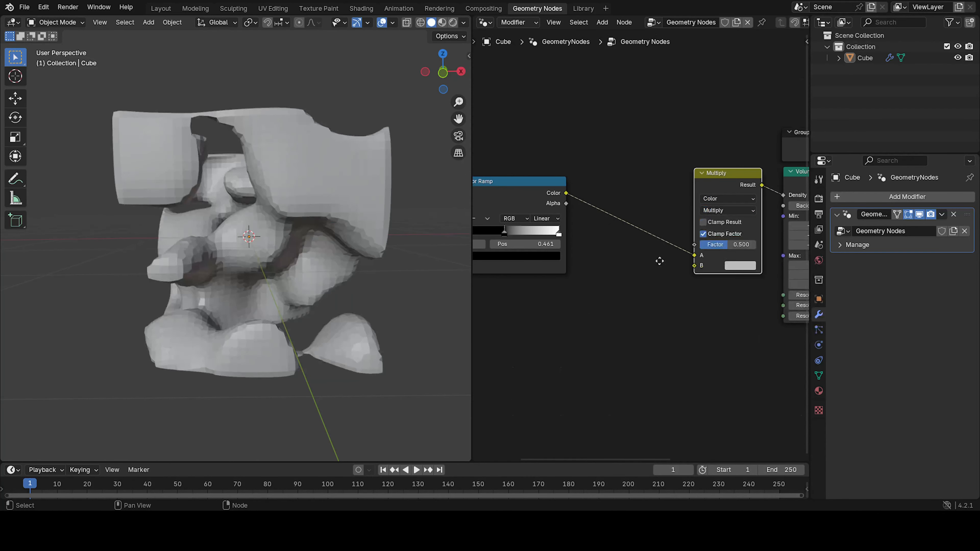
Disconnect the Multiply node's Result from the Volume Cube's Density
middle_click_drag(636, 276, 566, 258)
scroll(656, 221, "down", 2)
key("shift+a")
left_click_drag(667, 168, 629, 170)
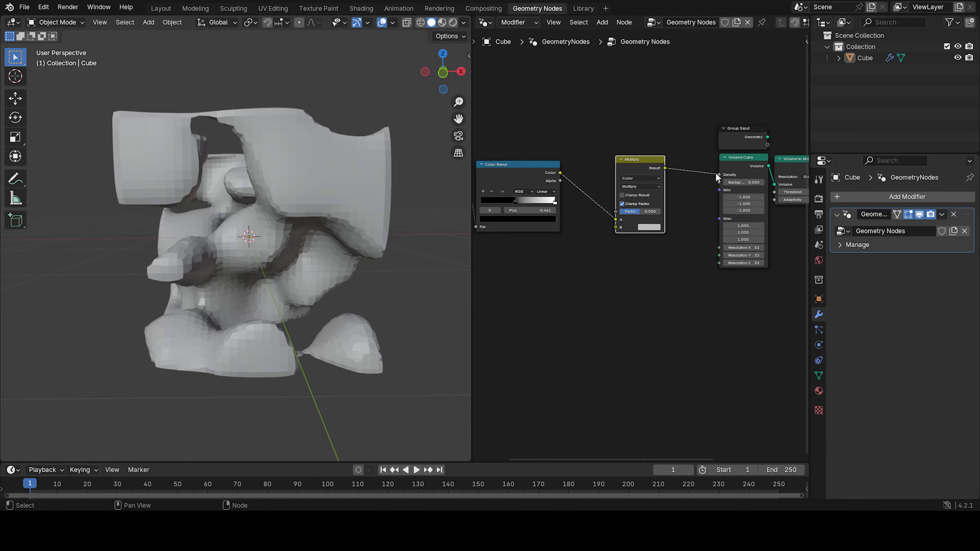
left_click_drag(714, 173, 689, 178)
Add a Wave Texture node below the noise Color Ramp
key("shift+a")
left_click(641, 251)
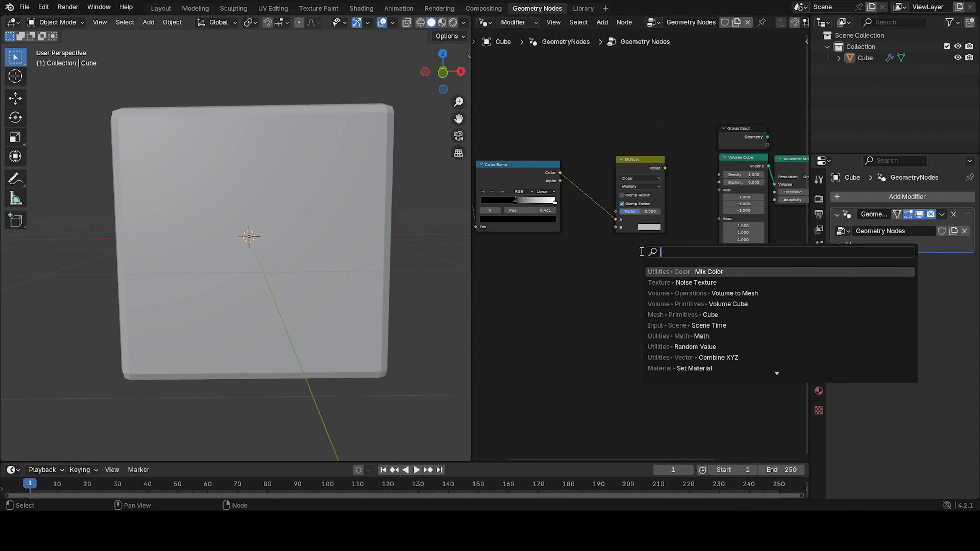
type("wa")
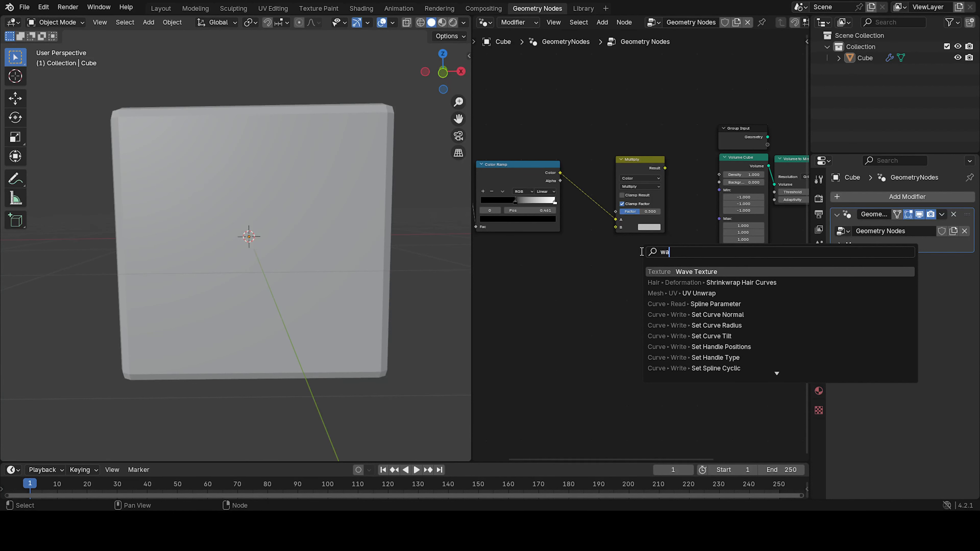
type("ve")
left_click(683, 273)
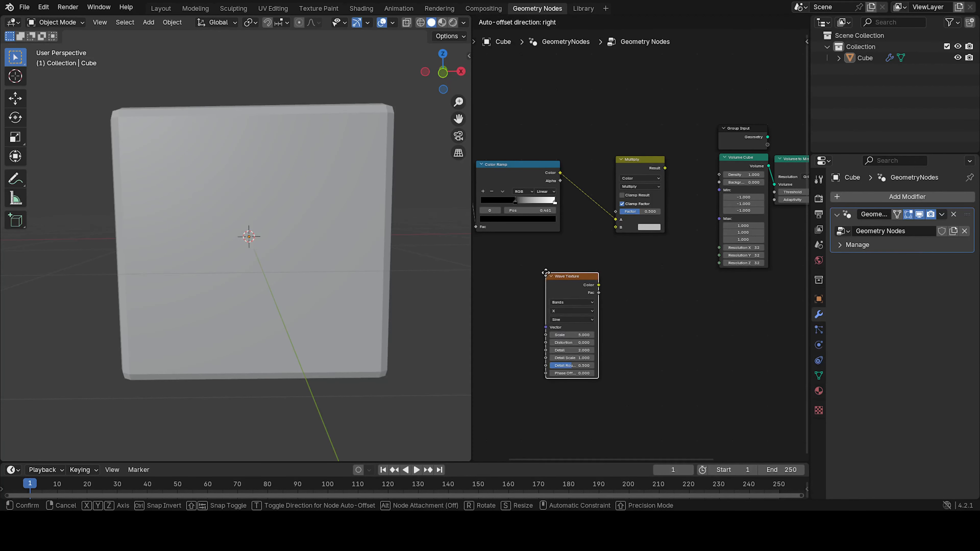
left_click(529, 264)
Add a Color Ramp fed by the Wave Texture's Fac output and connect its Color to the Volume Cube's Density
left_click_drag(583, 284, 612, 284)
type("colorr")
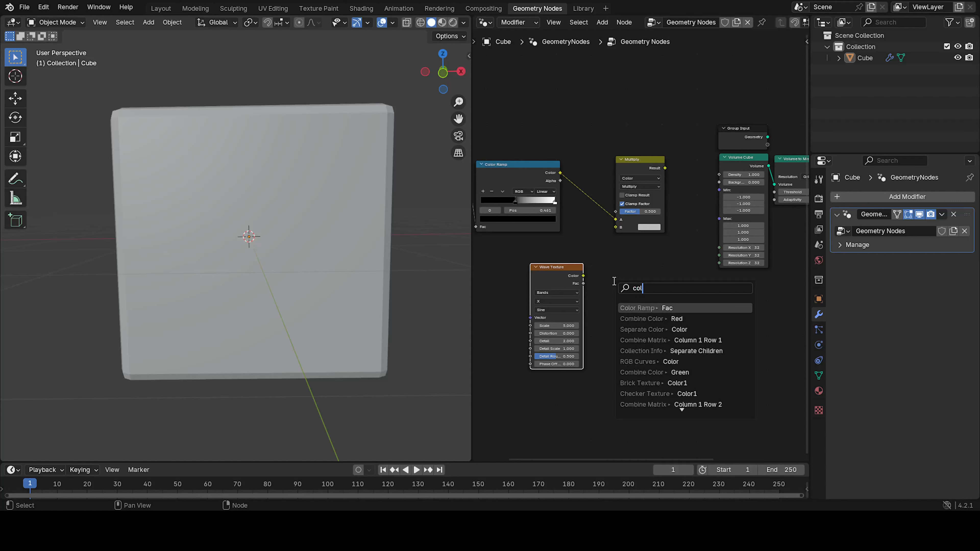
left_click(646, 308)
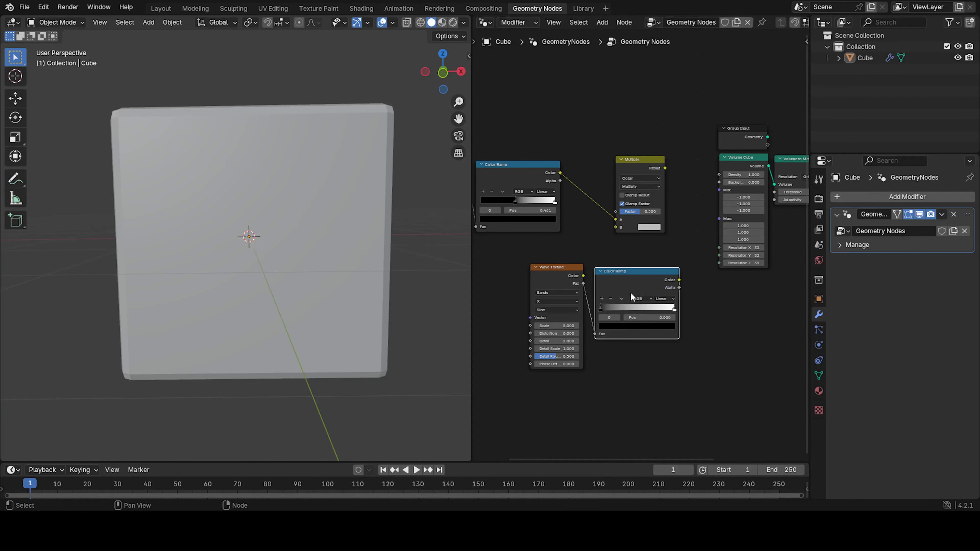
left_click_drag(676, 280, 711, 174)
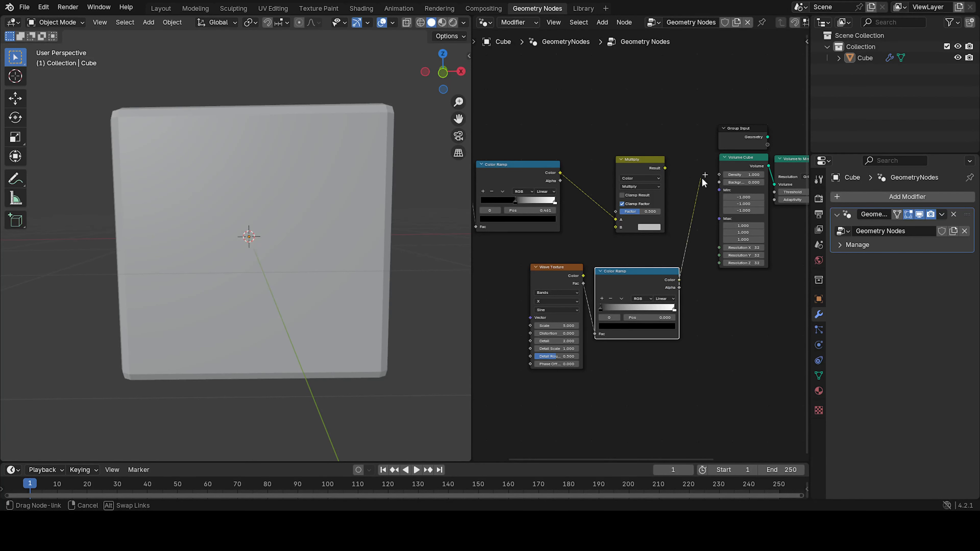
Set the Wave Texture's bands direction to Y
middle_click_drag(305, 231, 305, 258)
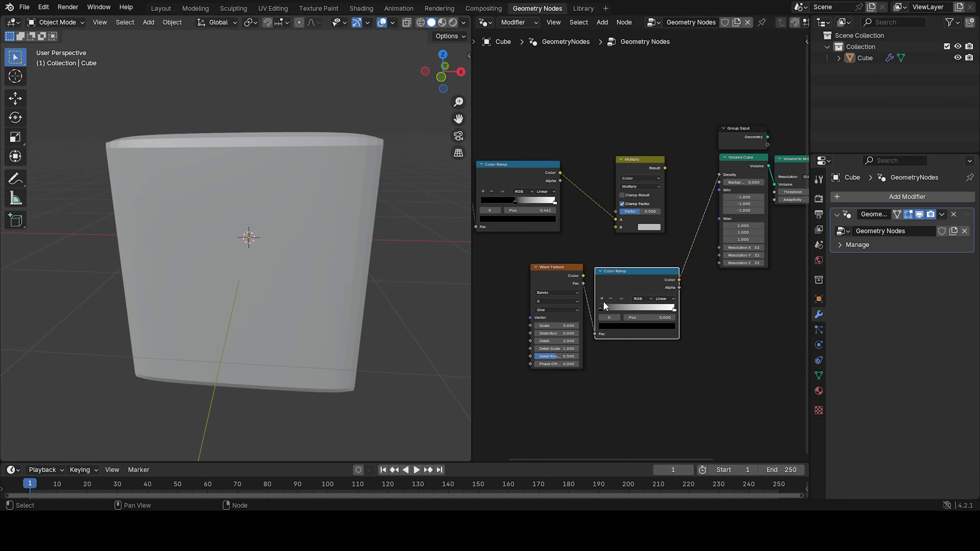
left_click_drag(604, 305, 571, 314)
scroll(546, 328, "up", 2)
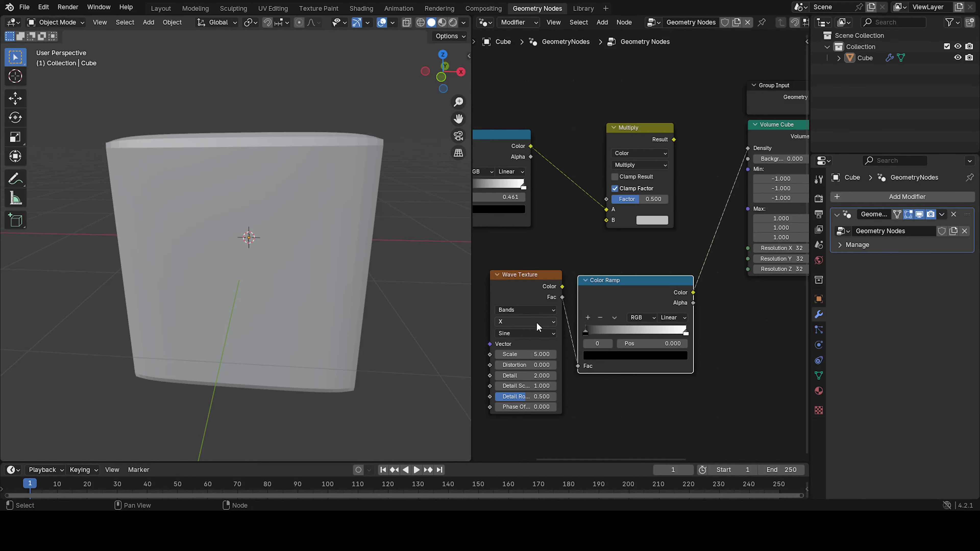
left_click(535, 322)
left_click(516, 356)
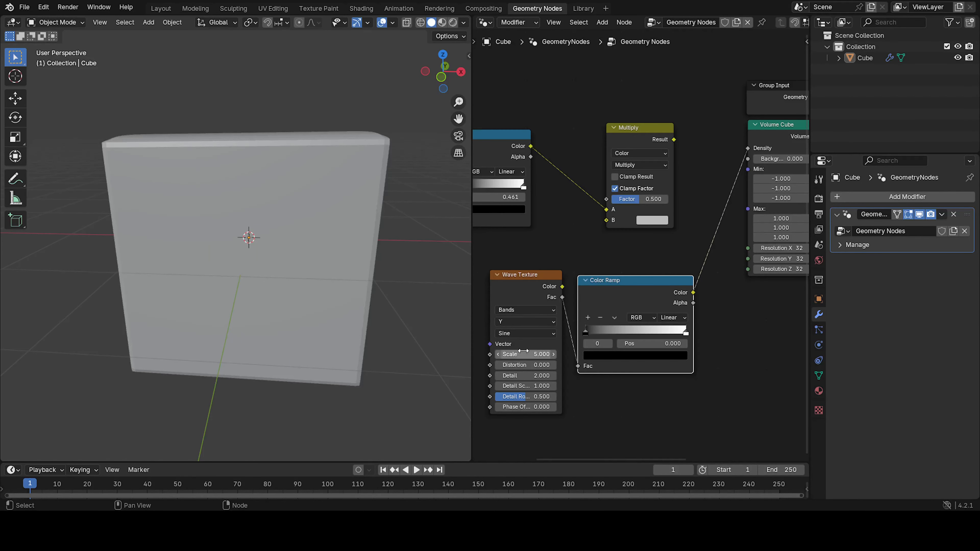
Set the Wave Texture's Scale to 5.330 and its bands direction to Z
middle_click_drag(350, 273, 232, 297)
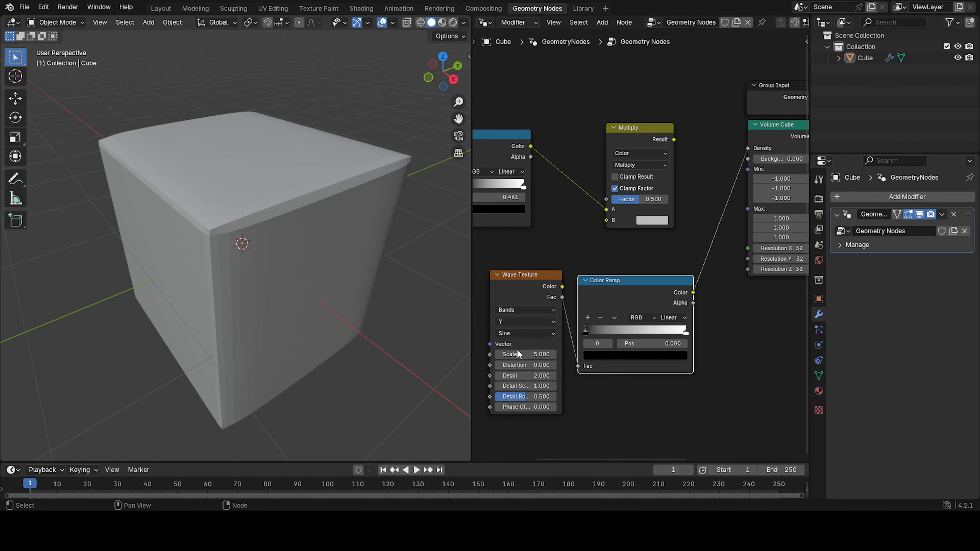
left_click_drag(517, 353, 525, 353)
left_click(525, 322)
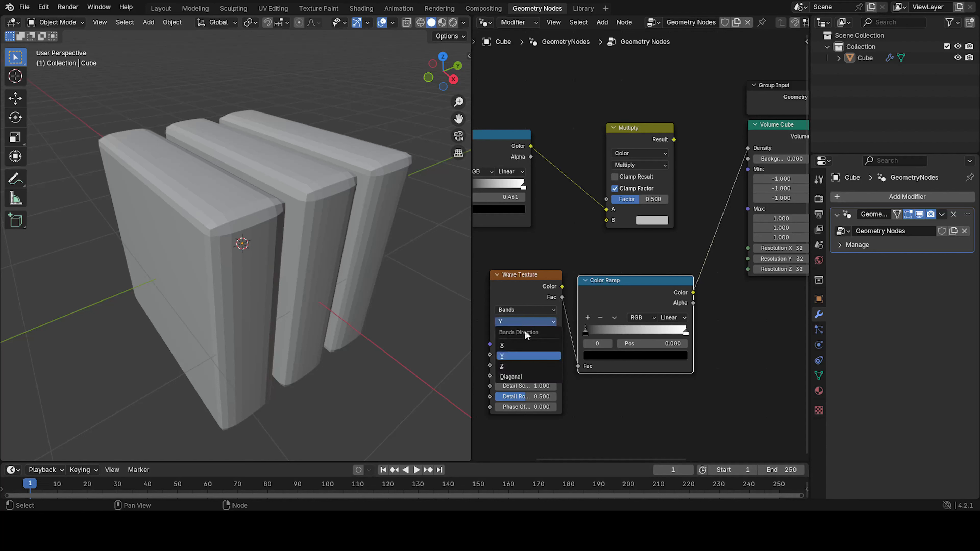
left_click(514, 367)
left_click(514, 321)
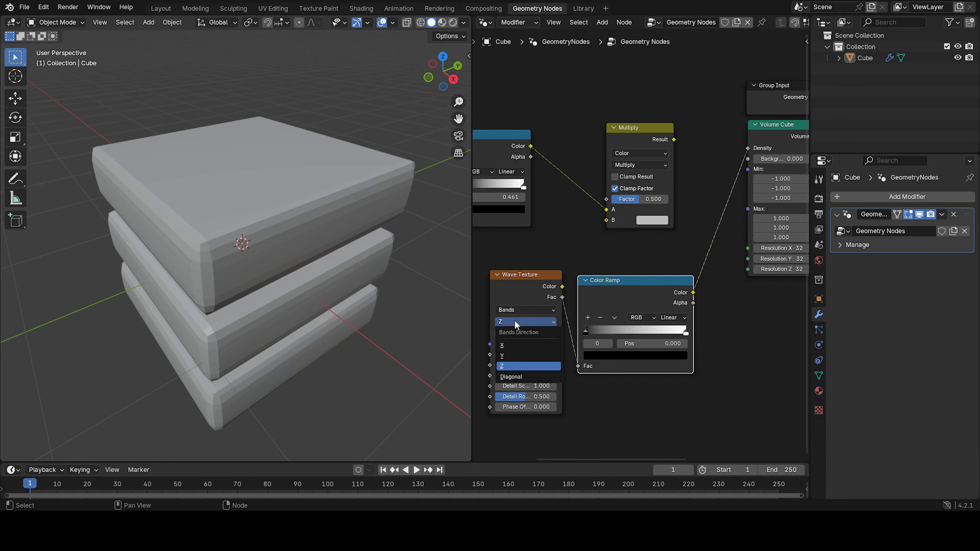
Set the Wave Texture's Scale to 6.650 and move its Color Ramp's black stop to position 0.207
middle_click_drag(320, 305, 97, 311)
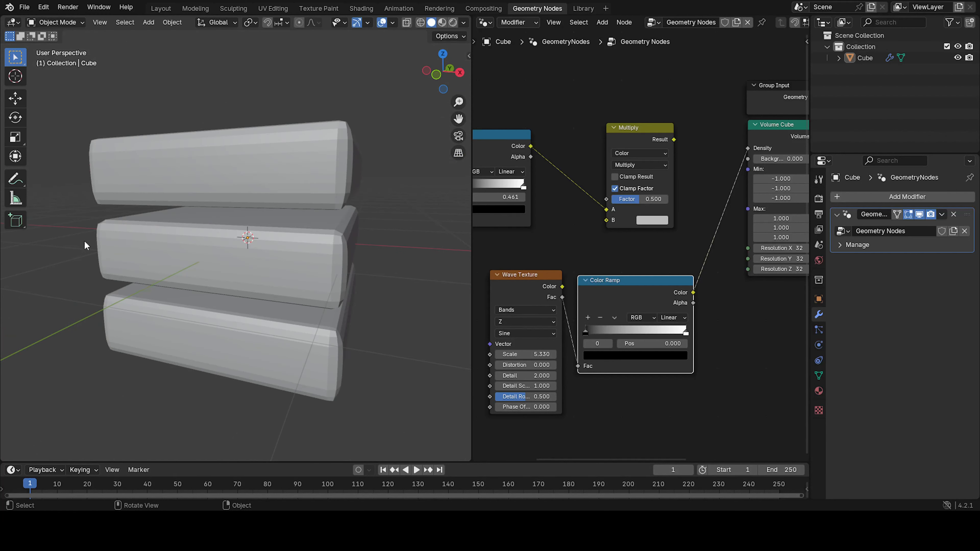
middle_click_drag(444, 287, 221, 296)
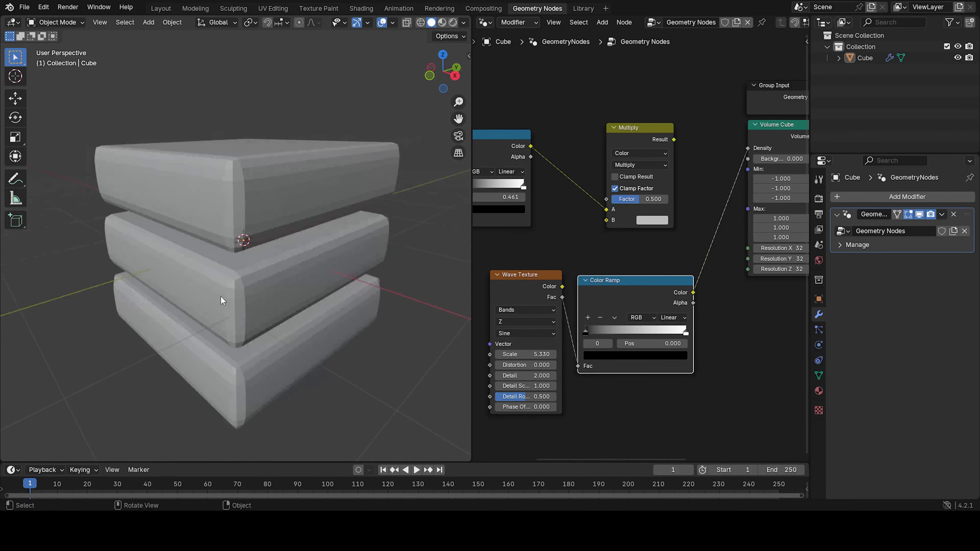
middle_click_drag(313, 343, 362, 312)
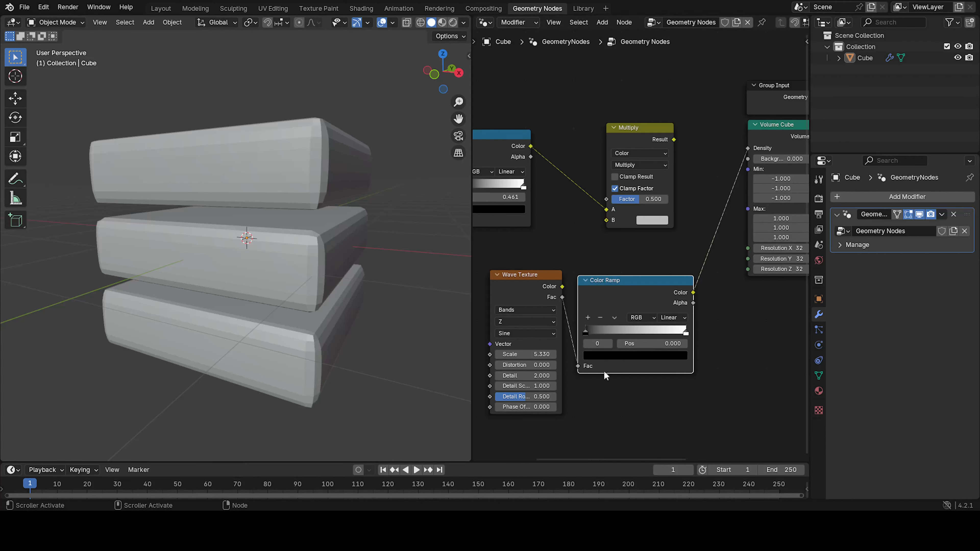
middle_click_drag(605, 376, 630, 361)
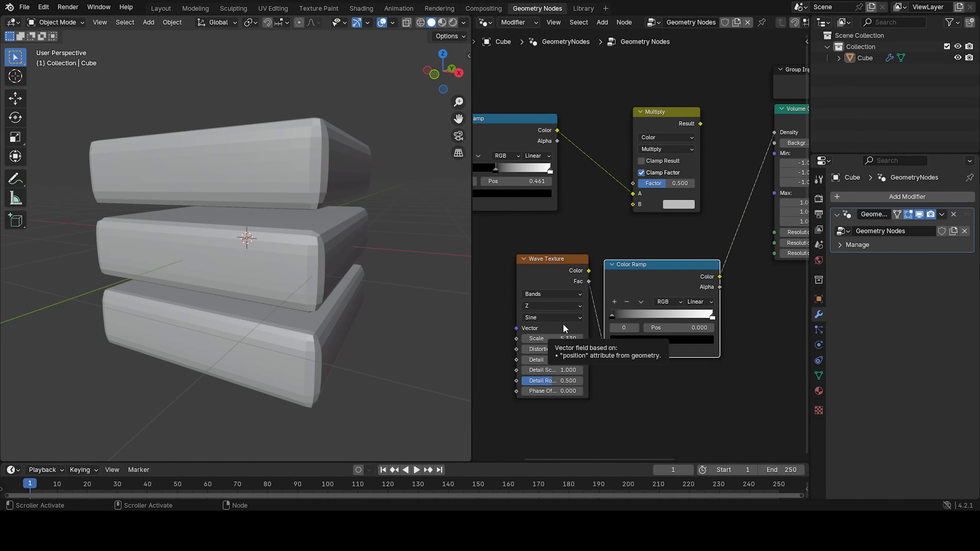
left_click_drag(555, 338, 635, 311)
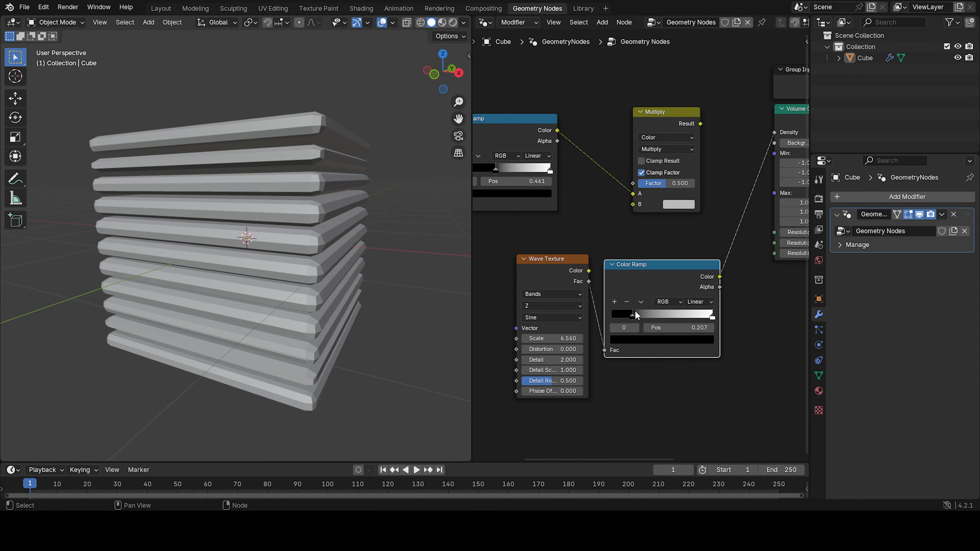
mouse_move(555, 339)
left_mouse_down("shift")
mouse_move(542, 338)
mouse_move(558, 338)
left_mouse_up("shift")
middle_click_drag(290, 314, 318, 303)
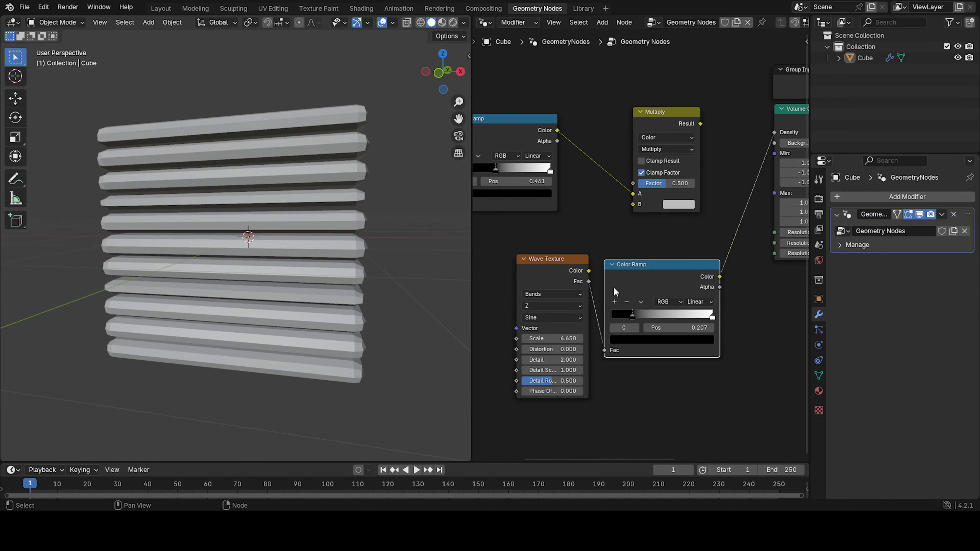
Move the Wave Texture and its Color Ramp together to sit beneath the noise nodes
scroll(593, 254, "down", 2)
left_click_drag(593, 253, 721, 313)
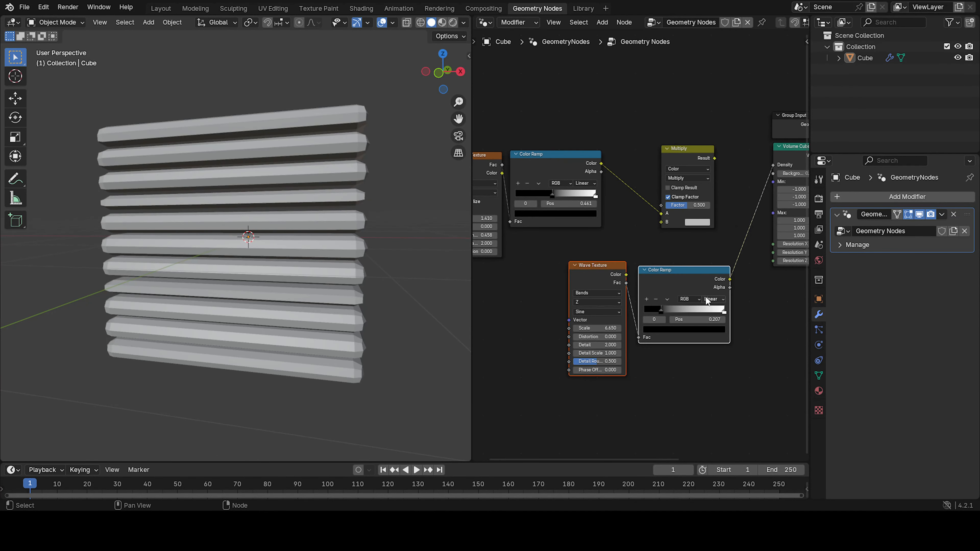
key("Delete")
left_click_drag(682, 273, 557, 272)
Connect the wave Color Ramp's Color to the Multiply node's B input, and the Multiply Result to the Volume Cube's Density
middle_click_drag(558, 273, 492, 289)
left_click_drag(540, 297, 597, 239)
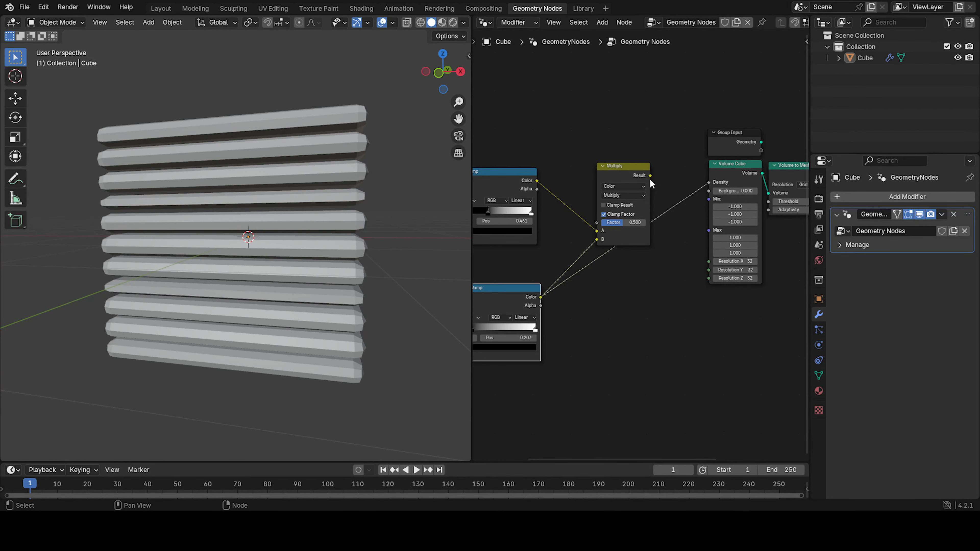
left_click_drag(650, 176, 710, 181)
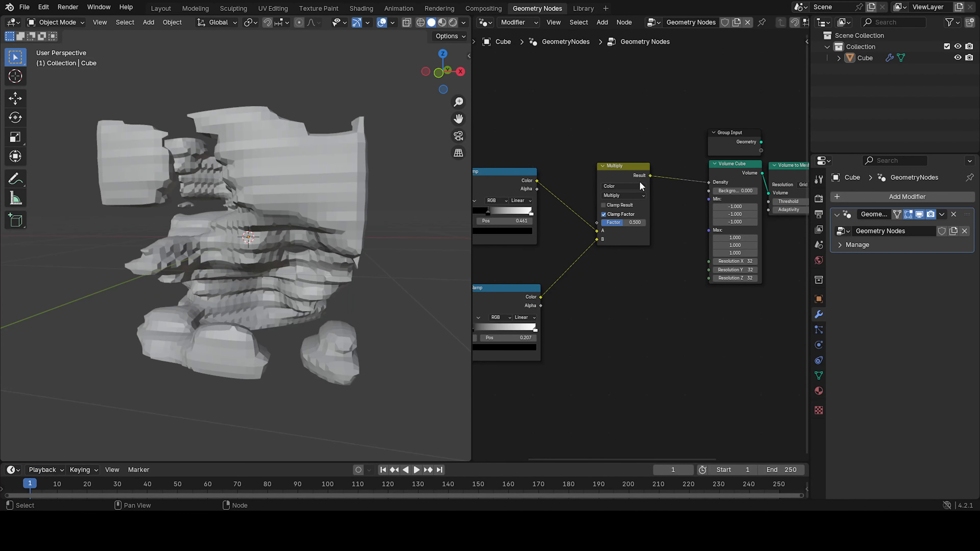
Move the Multiply node slightly closer to the Volume Cube and set its Factor to 1.000
left_click_drag(640, 181, 651, 197)
left_click_drag(632, 240, 657, 239)
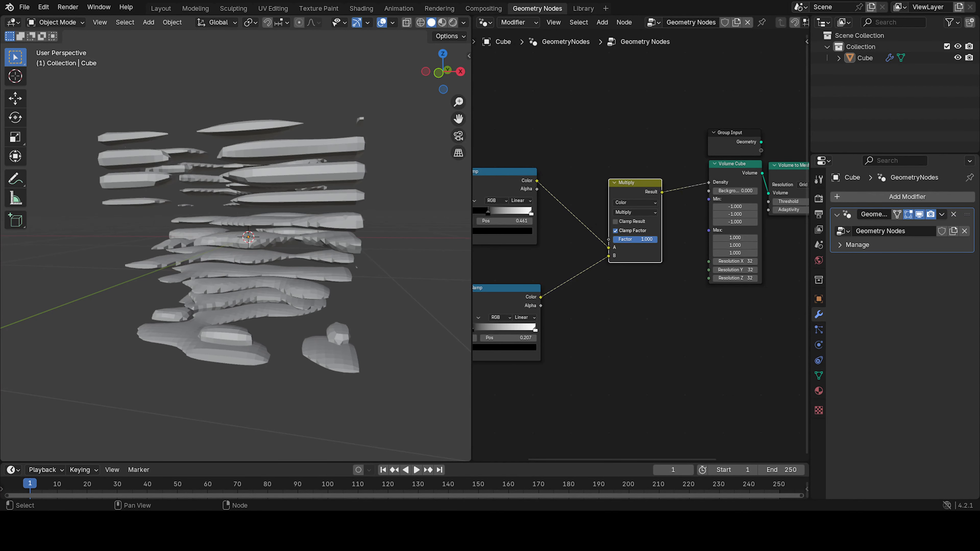
Examine the layered, noise-carved geometry up close from several angles
middle_click_drag(381, 241, 359, 258)
middle_click_drag(566, 259, 694, 301)
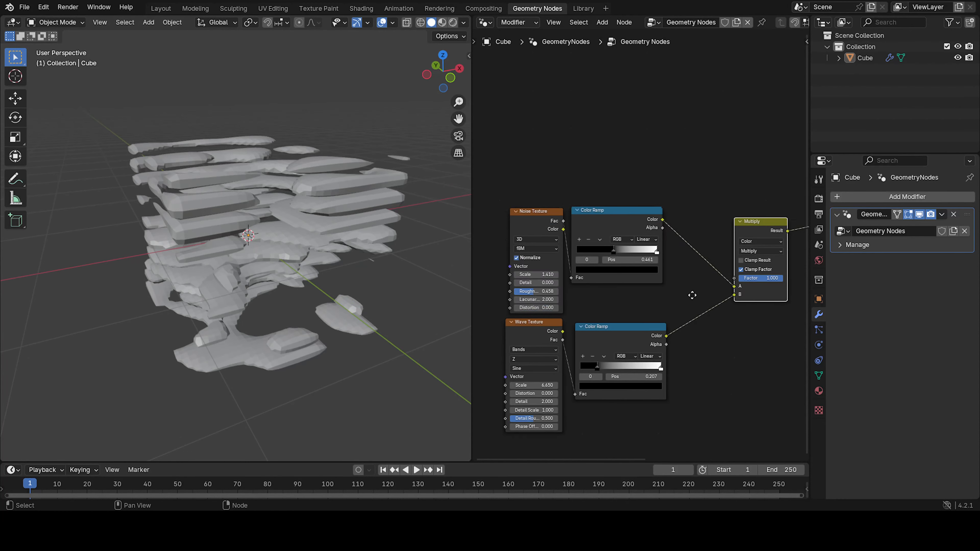
middle_click_drag(275, 207, 251, 245)
scroll(266, 241, "up", 5)
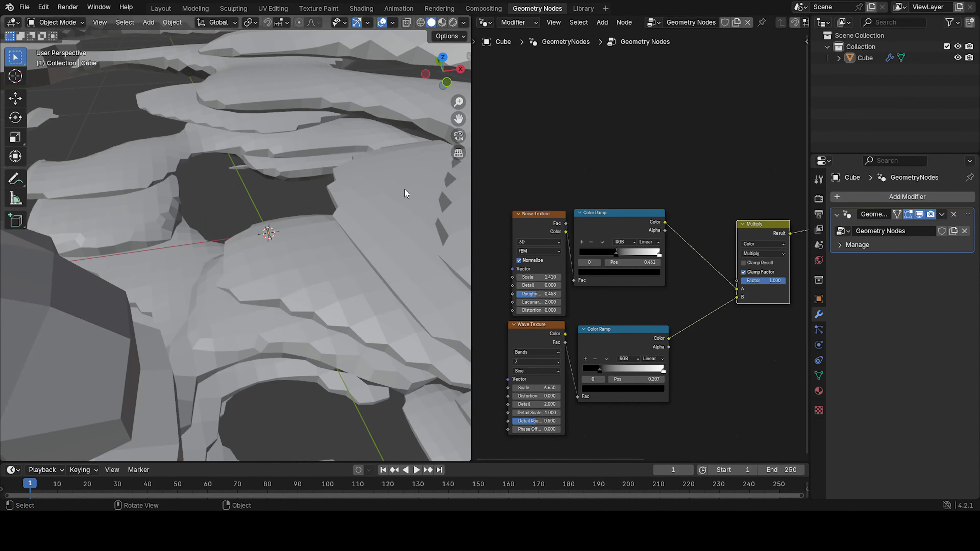
middle_click_drag(359, 244, 213, 149)
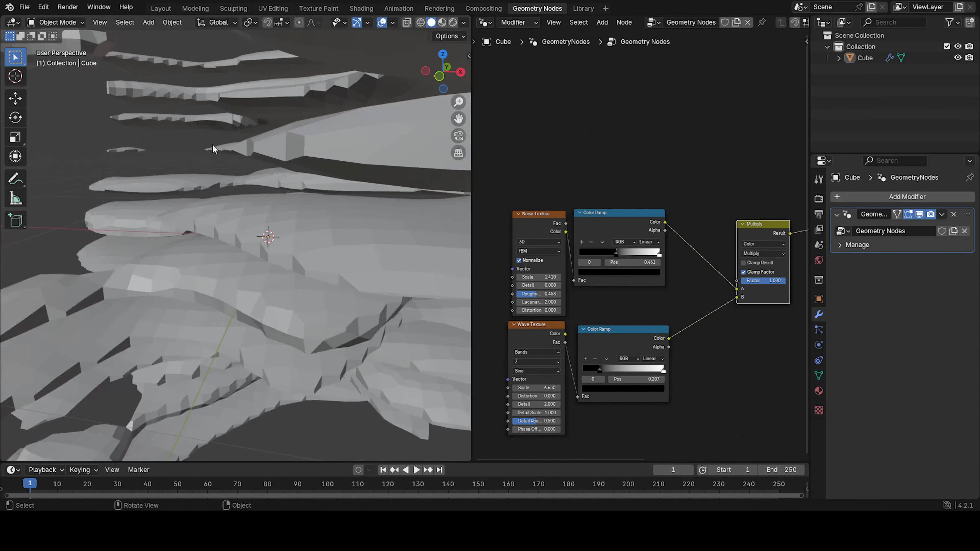
Set the noise Color Ramp to Constant interpolation, with its black stop at 0.000 and its white stop at 0.527
scroll(652, 242, "up", 2)
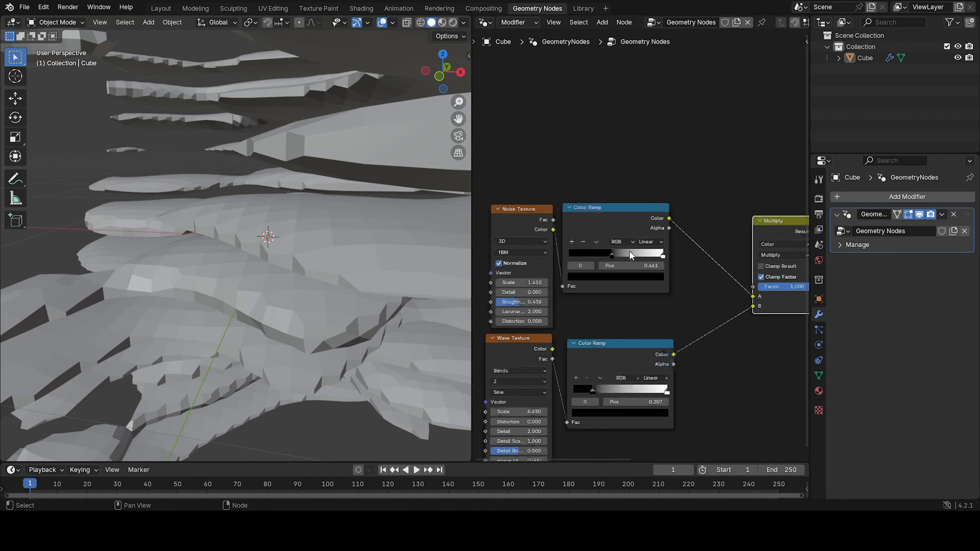
left_click(651, 242)
left_click(664, 314)
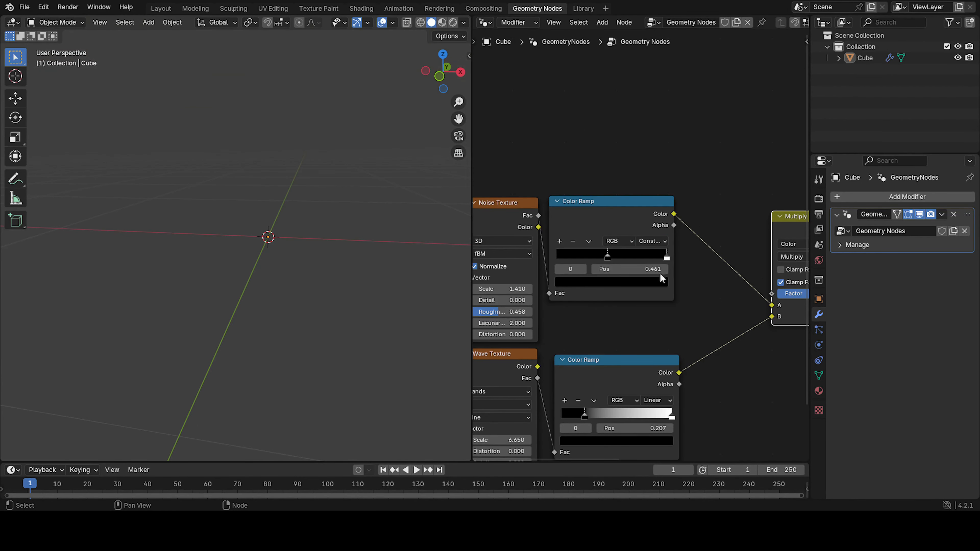
left_click_drag(667, 256, 596, 257)
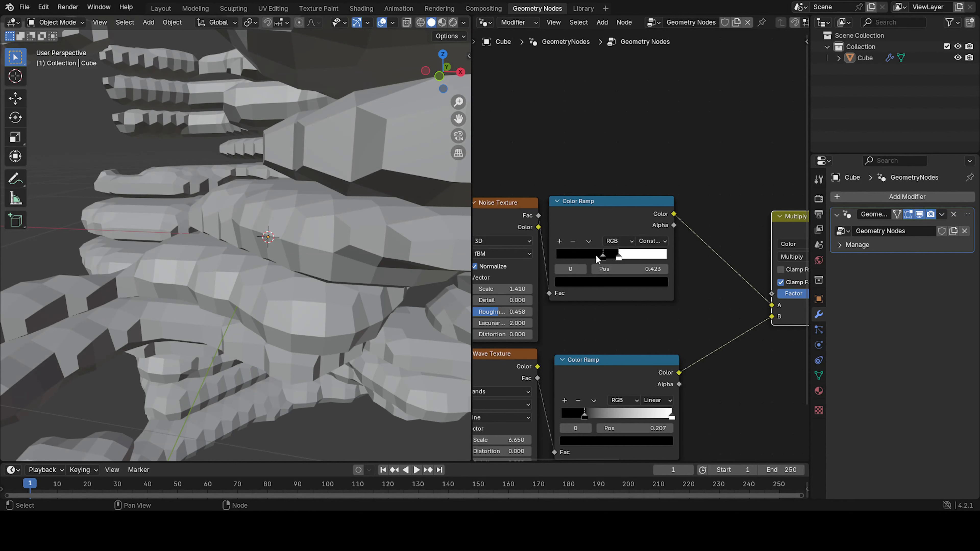
scroll(304, 219, "down", 5)
middle_click_drag(304, 220, 454, 243)
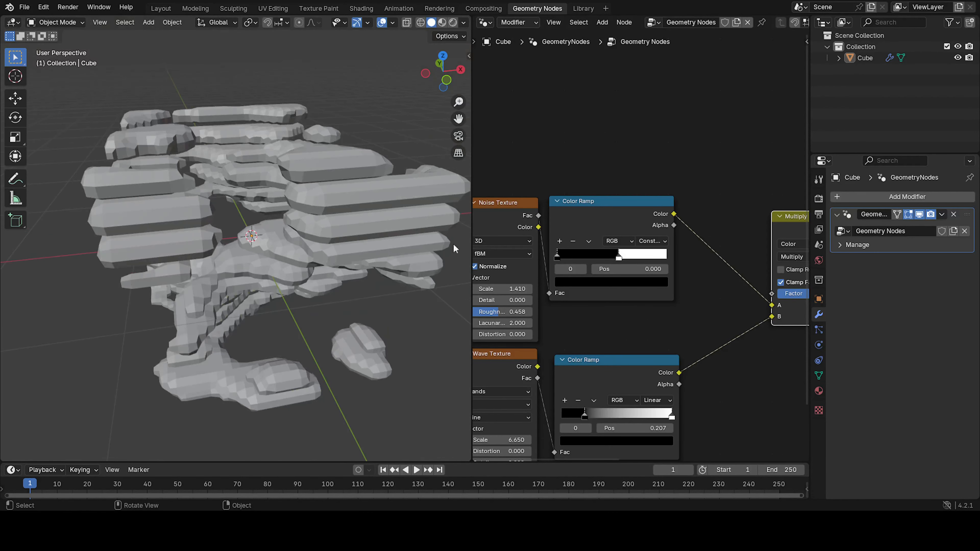
left_click_drag(619, 257, 616, 260)
middle_click_drag(262, 208, 221, 205)
scroll(656, 309, "down", 2)
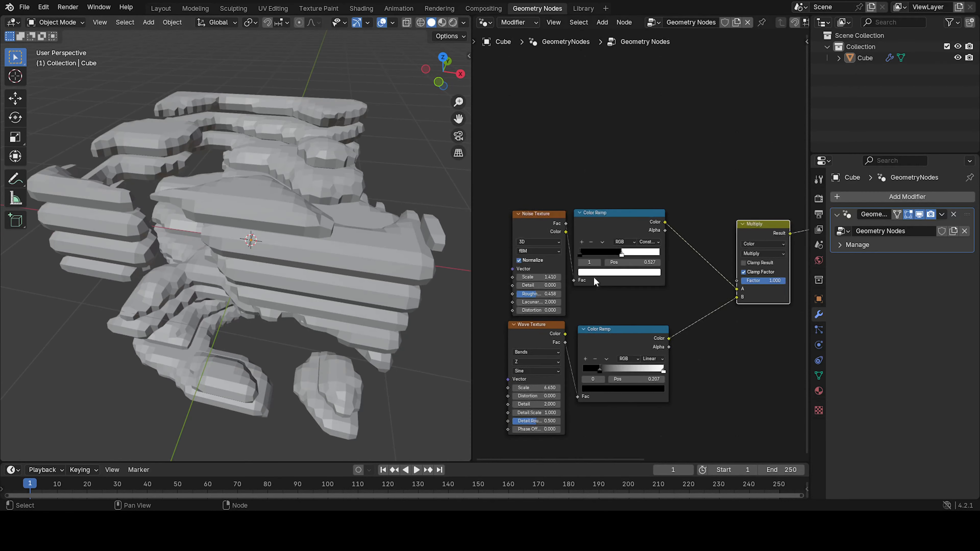
Move the black stop of the wave Color Ramp to position 0.598
middle_click_drag(679, 366, 649, 274)
left_click_drag(568, 275, 594, 272)
middle_click_drag(281, 254, 302, 204)
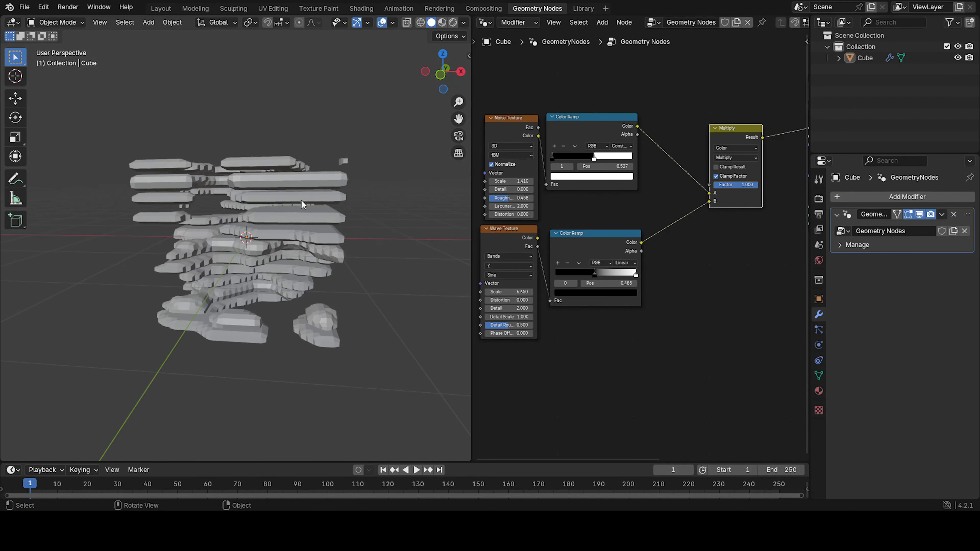
left_click_drag(591, 272, 601, 273)
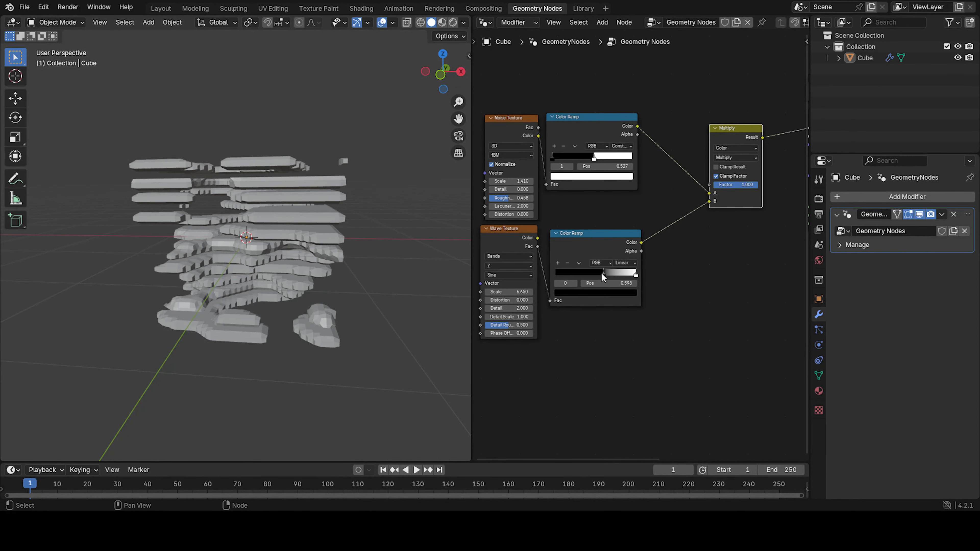
middle_click_drag(270, 247, 128, 250)
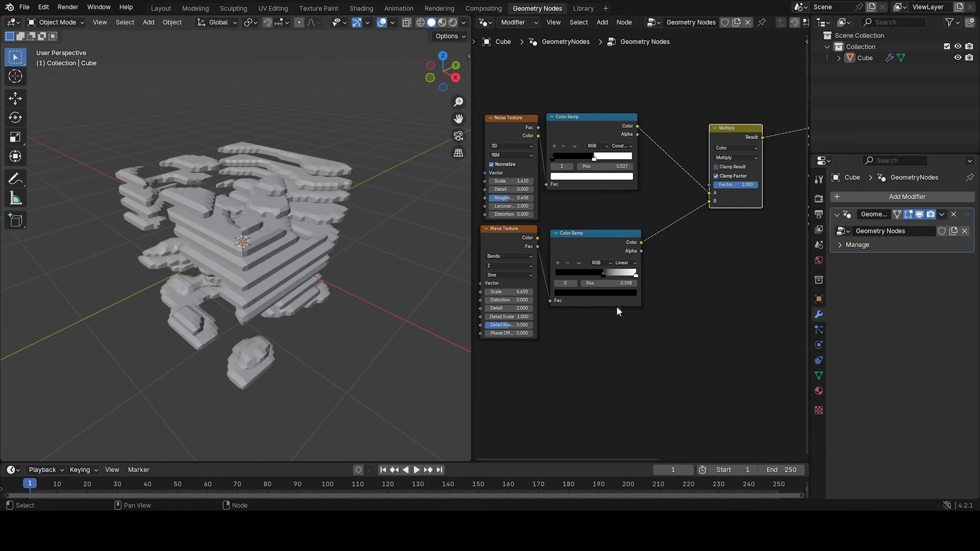
Set the Volume Cube's X, Y and Z resolution to 64
middle_click_drag(615, 306, 532, 322)
scroll(659, 240, "up", 2)
scroll(659, 246, "up", 2)
middle_click_drag(679, 255, 571, 262)
left_click_drag(590, 262, 591, 292)
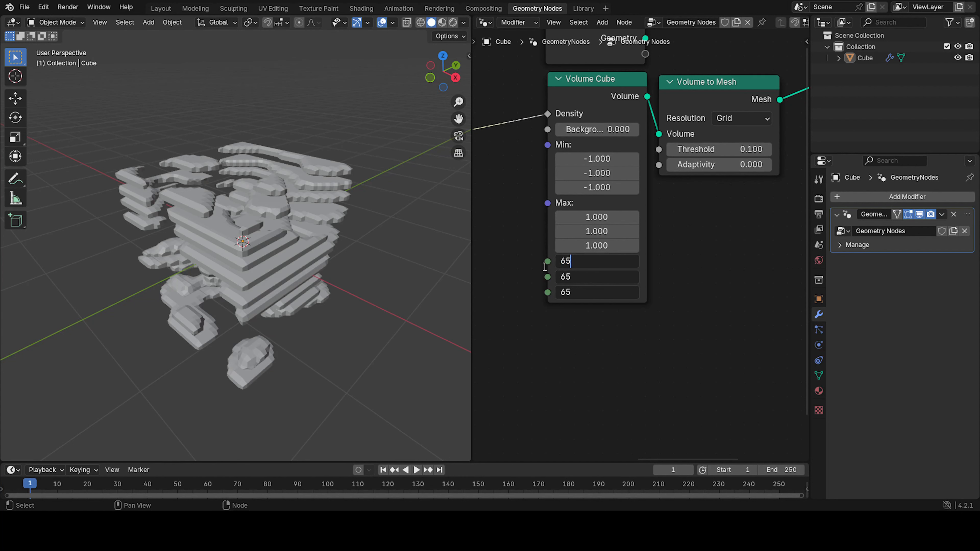
key("Return")
middle_click_drag(273, 287, 208, 270)
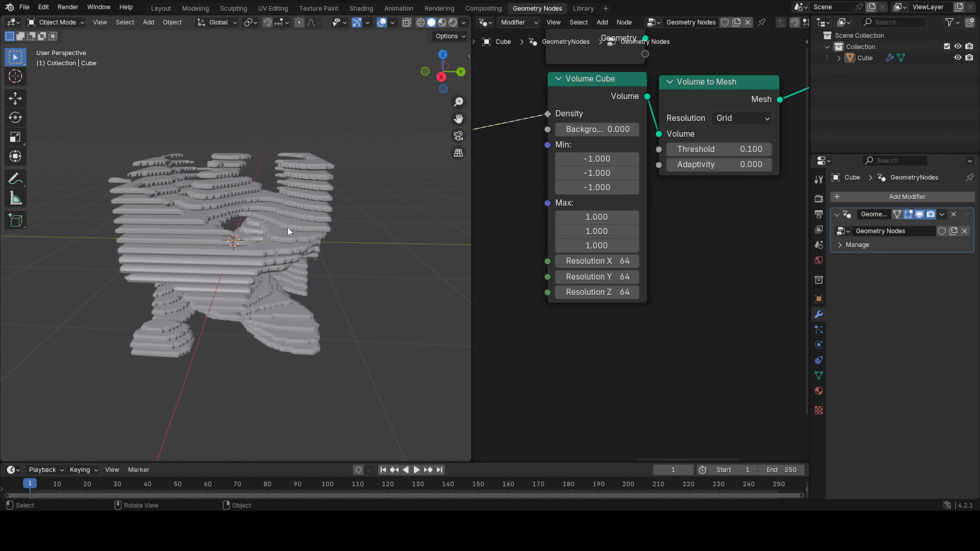
middle_click_drag(574, 329, 566, 245)
scroll(562, 276, "up", 4)
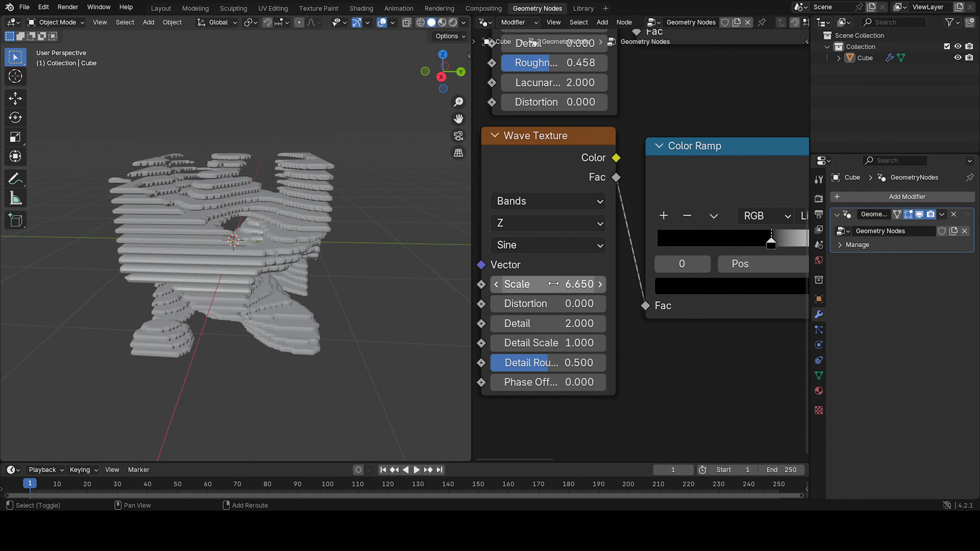
left_click_drag(553, 284, 474, 284)
key("Escape")
left_click_drag(556, 283, 448, 283)
key("Escape")
Move the wave Color Ramp's black stop to 0.245 and connect its Color straight to the Volume Cube's Density
middle_click_drag(753, 253, 652, 259)
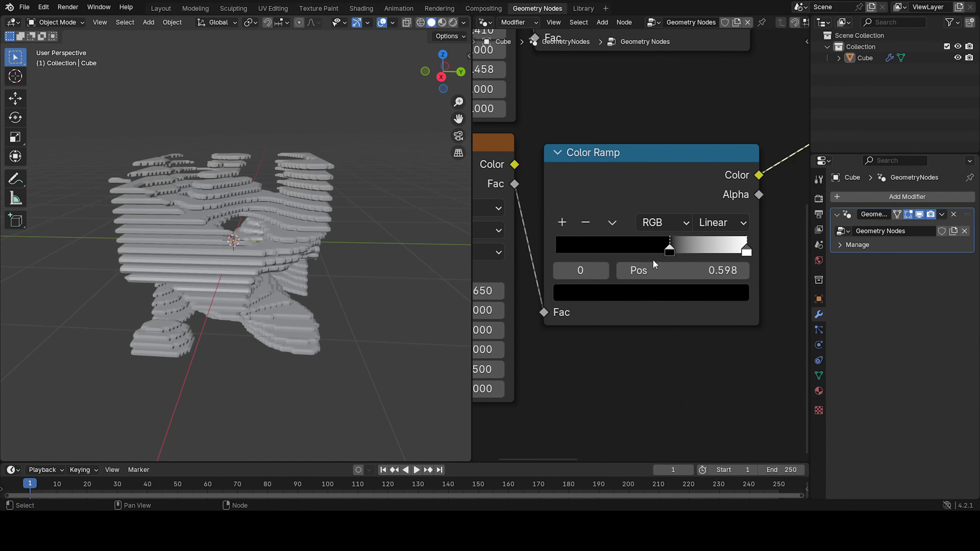
left_click_drag(651, 252, 568, 253)
scroll(613, 185, "down", 4)
middle_click_drag(617, 177, 373, 260)
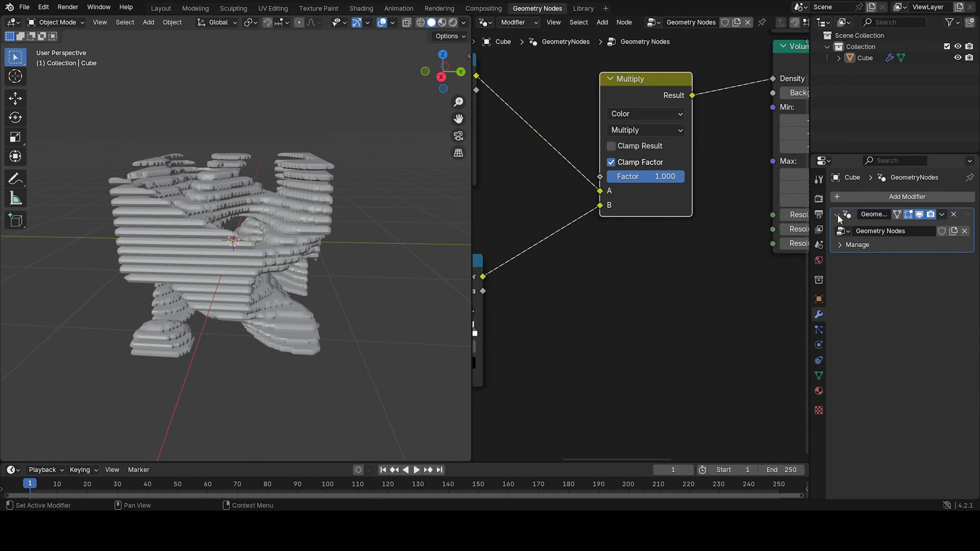
left_click_drag(600, 205, 773, 79)
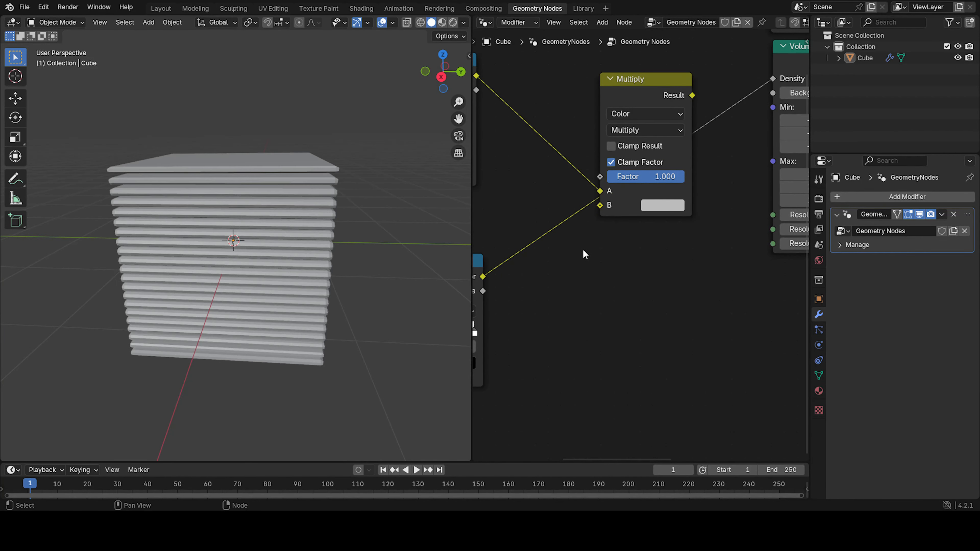
Lower the Wave Texture's Scale to make fewer, thicker layers
middle_click_drag(546, 279, 661, 184)
middle_click_drag(475, 245, 683, 261)
scroll(608, 252, "up", 3)
left_click_drag(559, 270, 470, 270)
Raise the Multiply node slightly, then reconnect the wave Color Ramp's Color to its B input and its Result to the Volume Cube's Density
scroll(662, 261, "down", 3)
middle_click_drag(658, 185, 581, 195)
scroll(639, 185, "up", 3)
scroll(650, 161, "down", 2)
middle_click_drag(649, 161, 671, 179)
left_click_drag(671, 179, 672, 152)
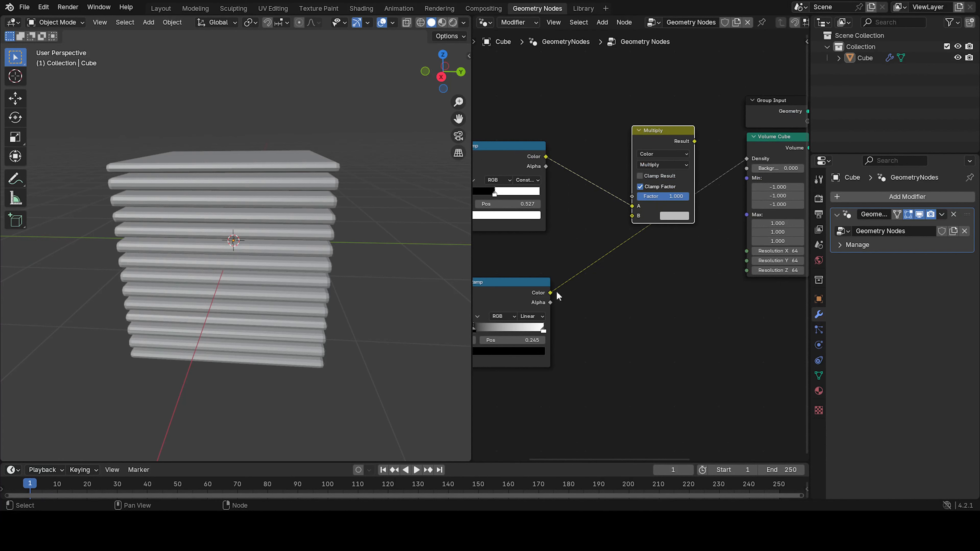
left_click_drag(551, 292, 632, 215)
left_click_drag(694, 141, 746, 158)
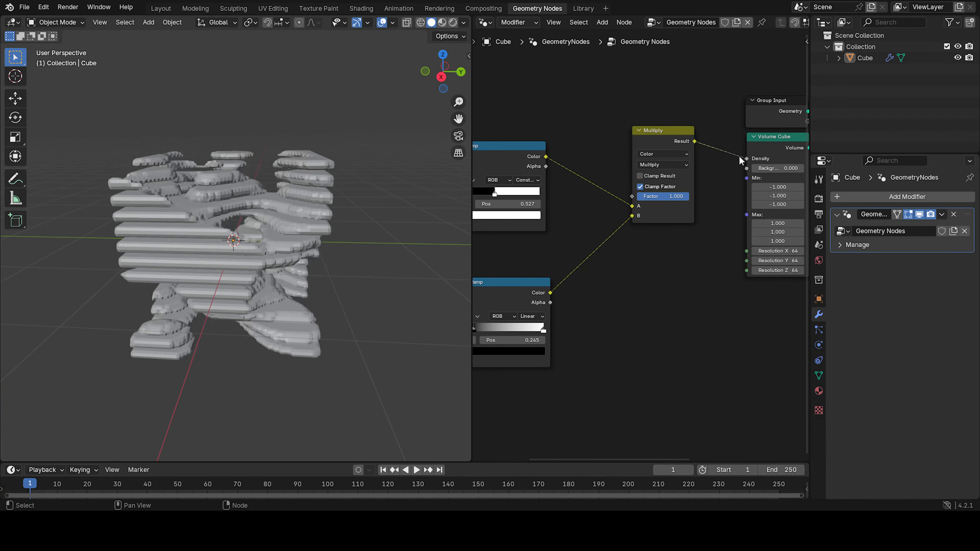
middle_click_drag(443, 210, 397, 218)
scroll(339, 186, "up", 10)
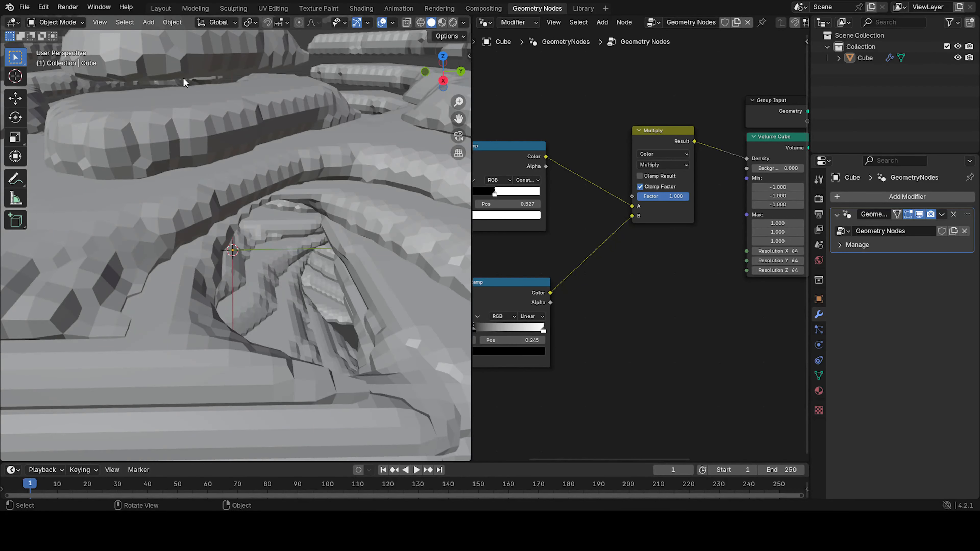
scroll(274, 221, "down", 10)
Add a Set Shade Smooth node on the link between Volume to Mesh and Group Output
scroll(519, 266, "down", 3)
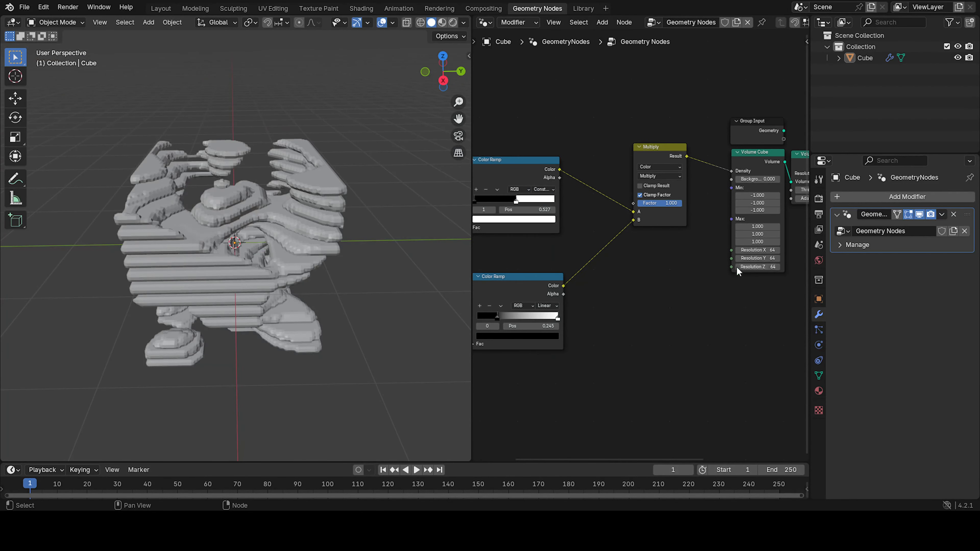
key("shift+a")
left_click(642, 211)
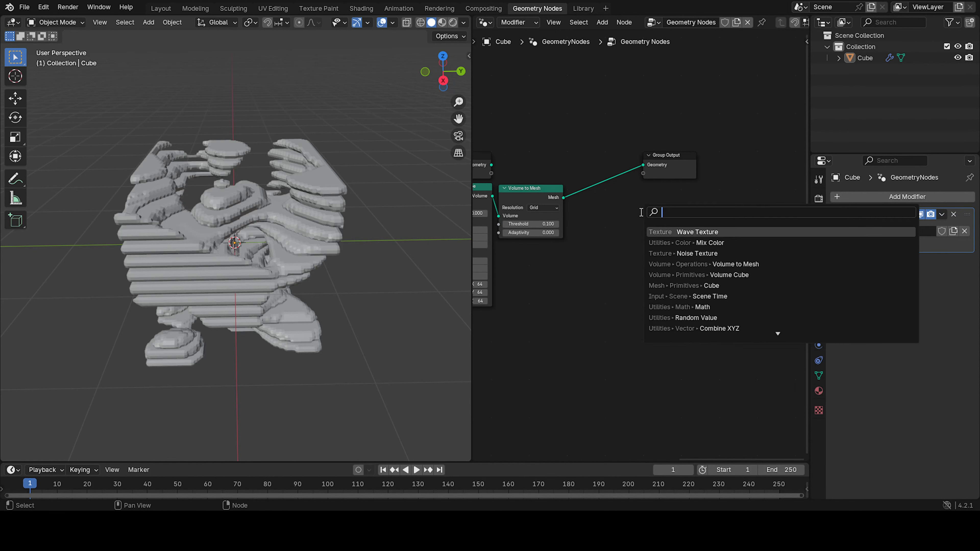
type("shade")
key("Return")
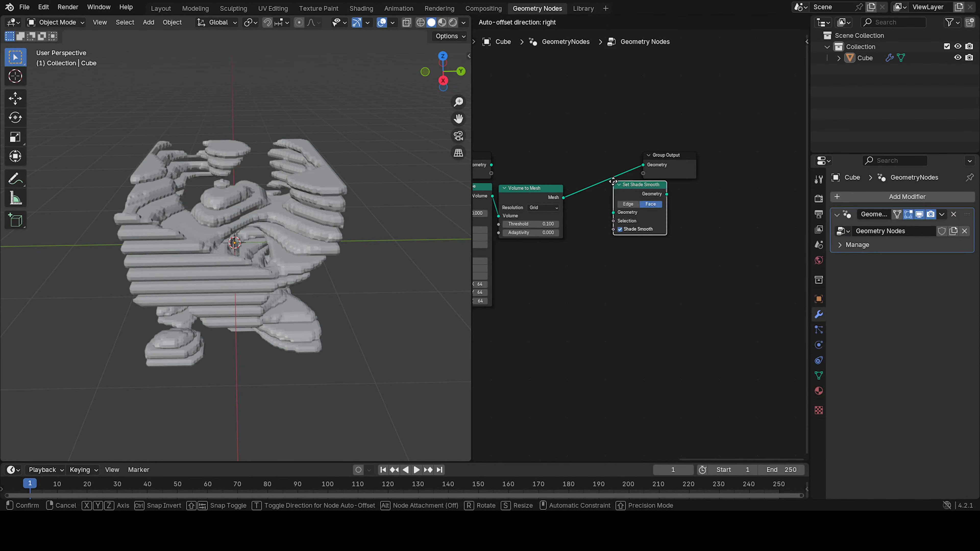
left_click(596, 176)
Add a Smooth modifier to the cube and set its Repeat to 30
left_click(906, 197)
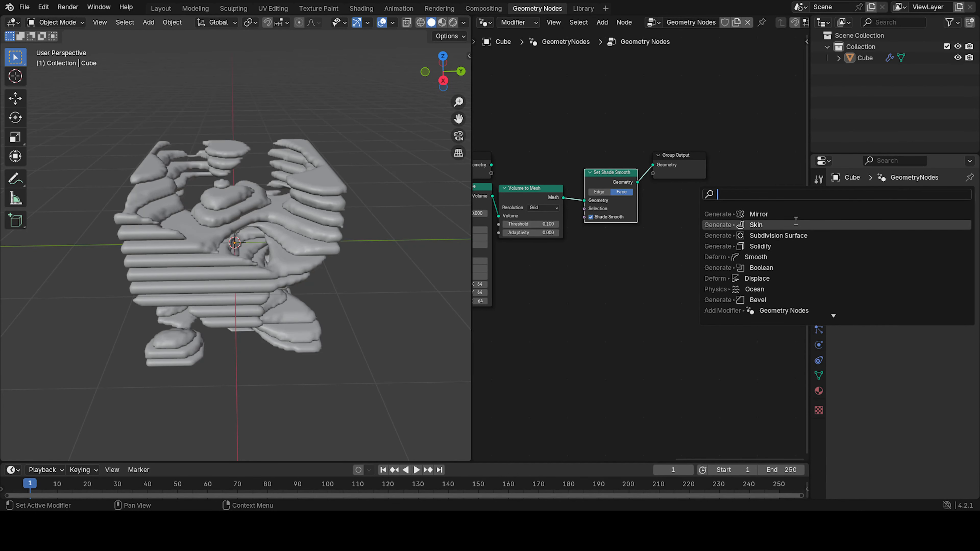
left_click(780, 256)
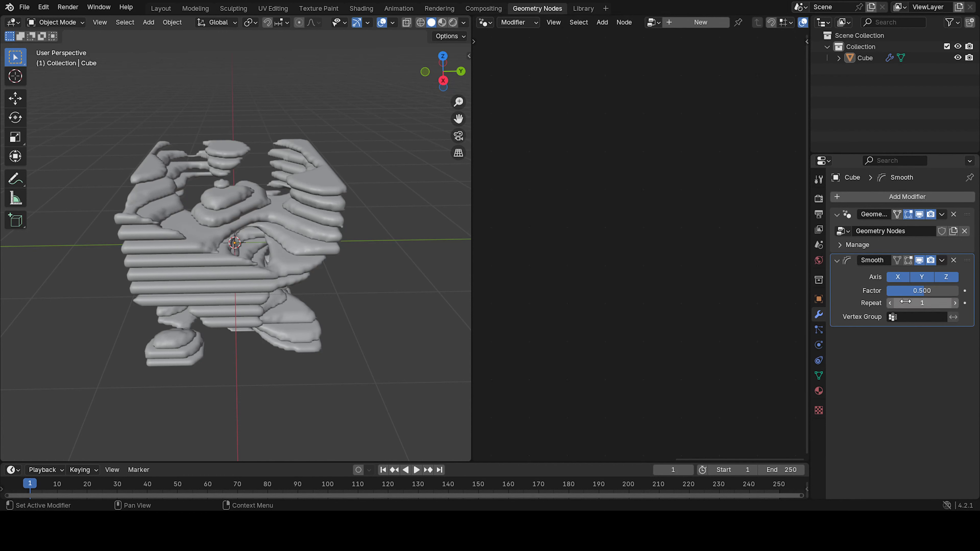
left_click_drag(905, 302, 942, 301)
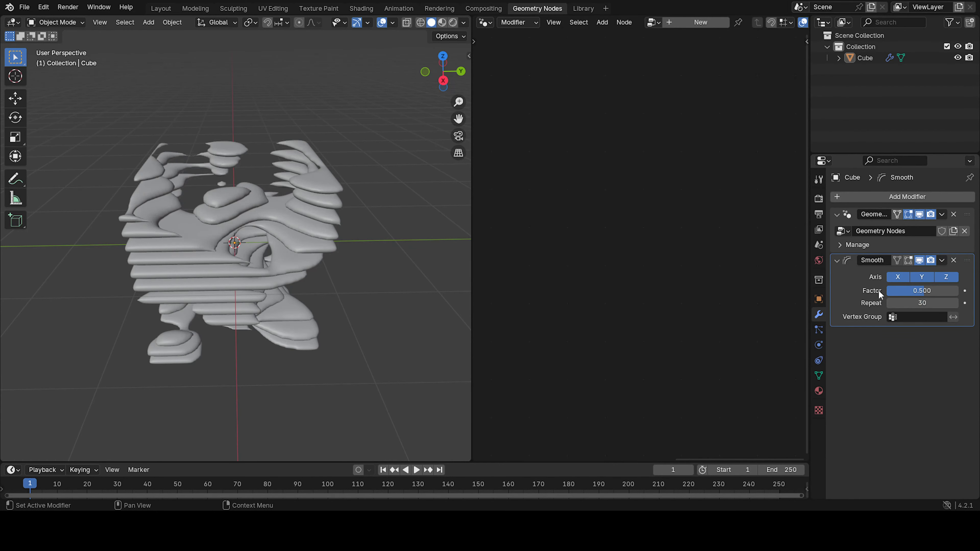
middle_click_drag(187, 242, 119, 220)
scroll(275, 251, "up", 5)
mouse_move(274, 250)
middle_mouse_down()
mouse_move(365, 218)
mouse_move(321, 210)
mouse_move(306, 221)
mouse_move(324, 228)
mouse_move(288, 247)
middle_mouse_up()
scroll(335, 242, "down", 10)
Return to the geometry node tree and move Set Shade Smooth beside Volume to Mesh and Multiply beside Volume Cube
left_click(969, 215)
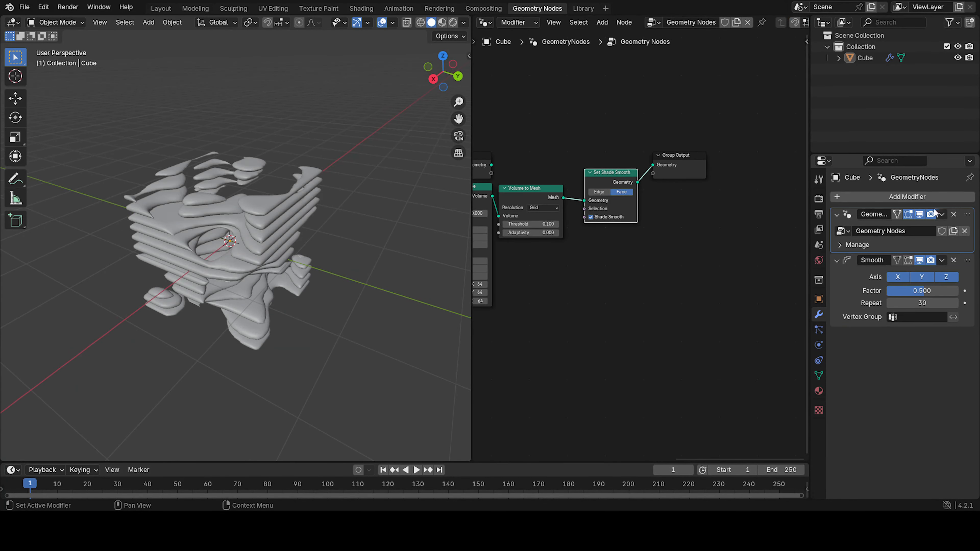
left_click_drag(604, 174, 590, 190)
scroll(582, 241, "down", 5)
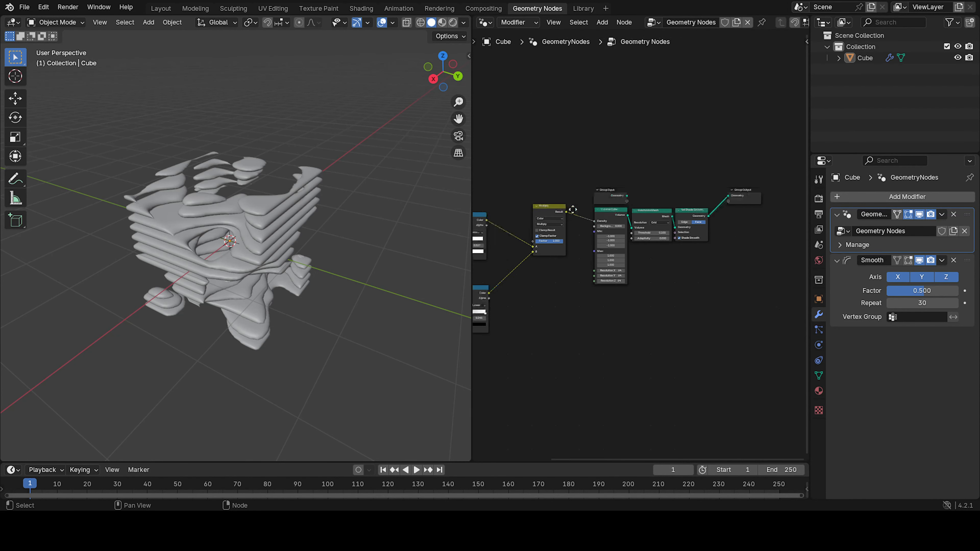
middle_click_drag(573, 210, 619, 207)
left_click_drag(618, 207, 643, 208)
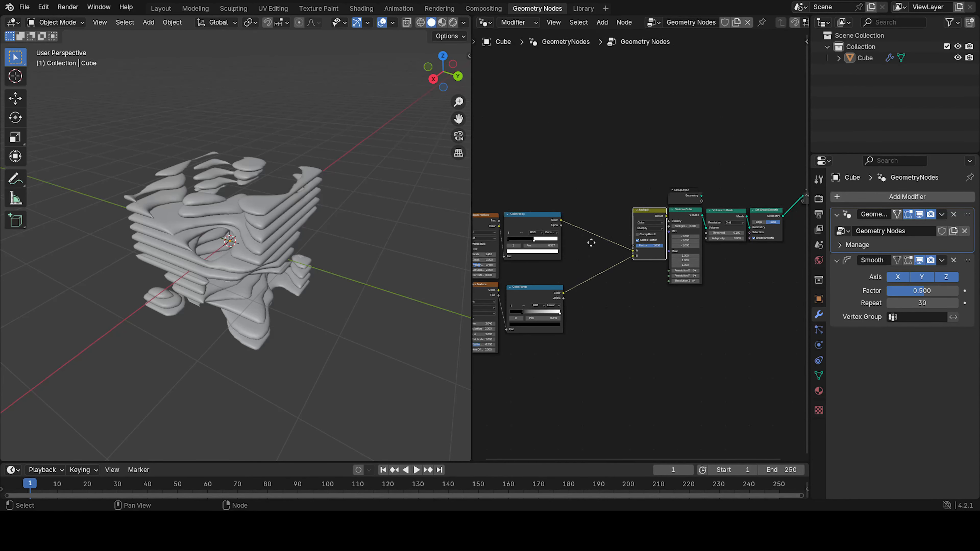
Move the noise and wave textures together with their Color Ramps close to the Multiply node
middle_click_drag(591, 242, 646, 214)
left_click_drag(512, 158, 574, 338)
key("g")
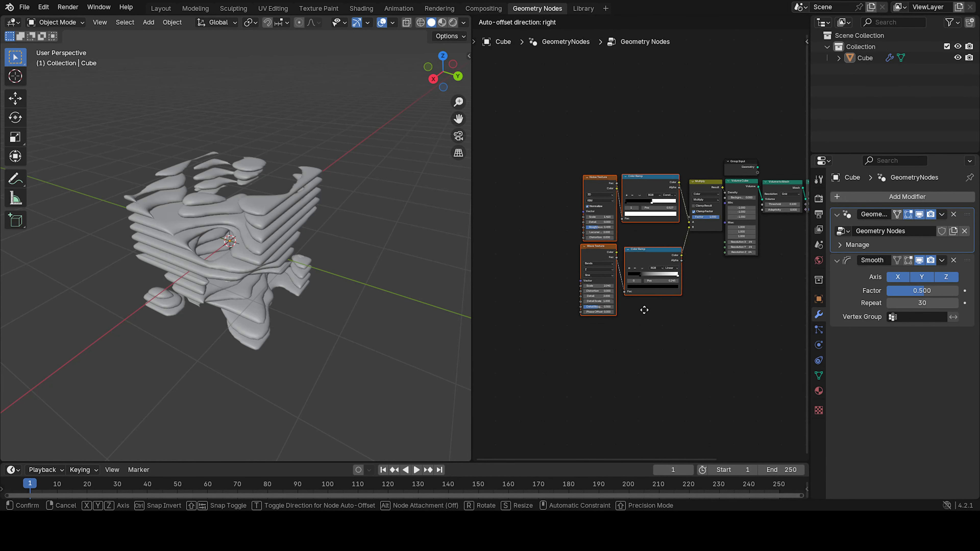
left_click(648, 322)
left_click(673, 324)
Move the Group Output node farther away from Set Shade Smooth and roughly level with it
middle_click_drag(673, 324, 494, 270)
key("shift+a")
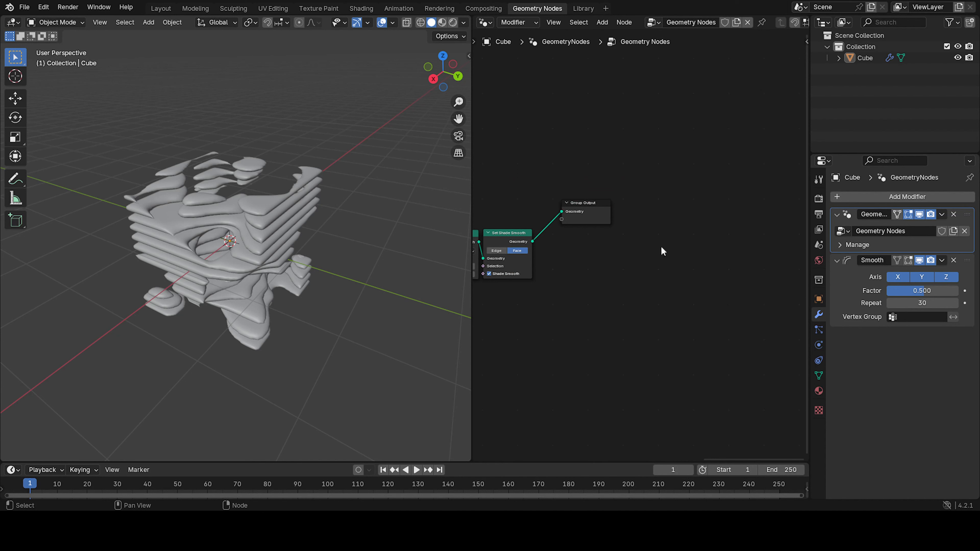
left_click_drag(593, 220, 637, 242)
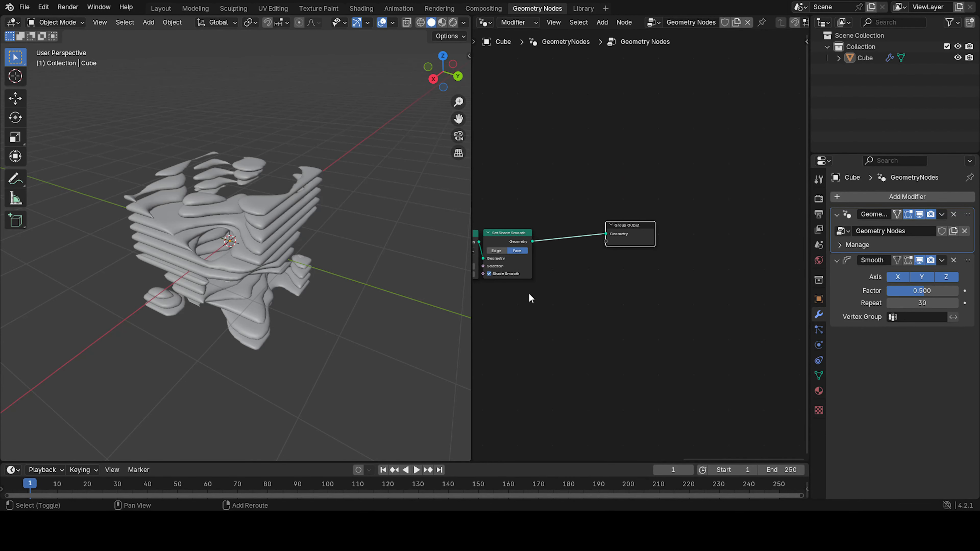
middle_click_drag(527, 295, 677, 291)
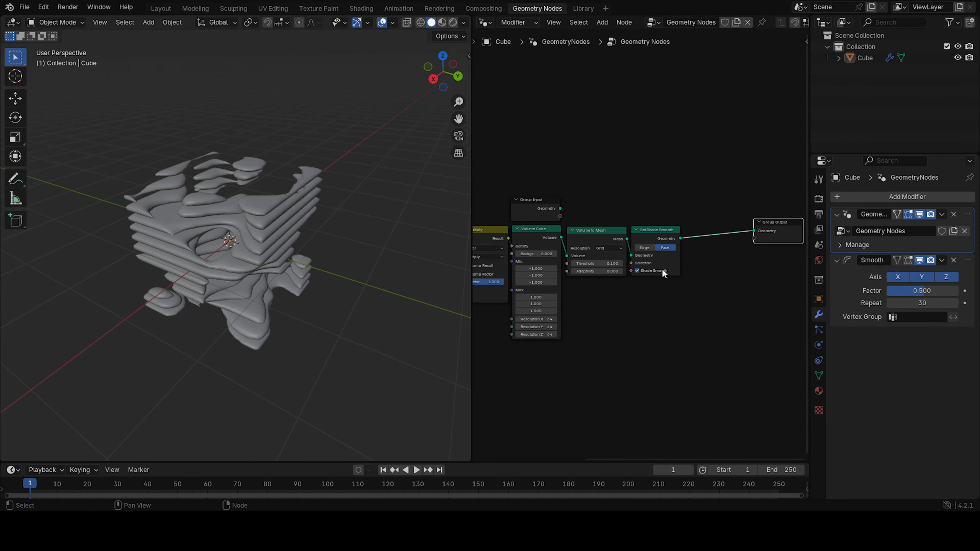